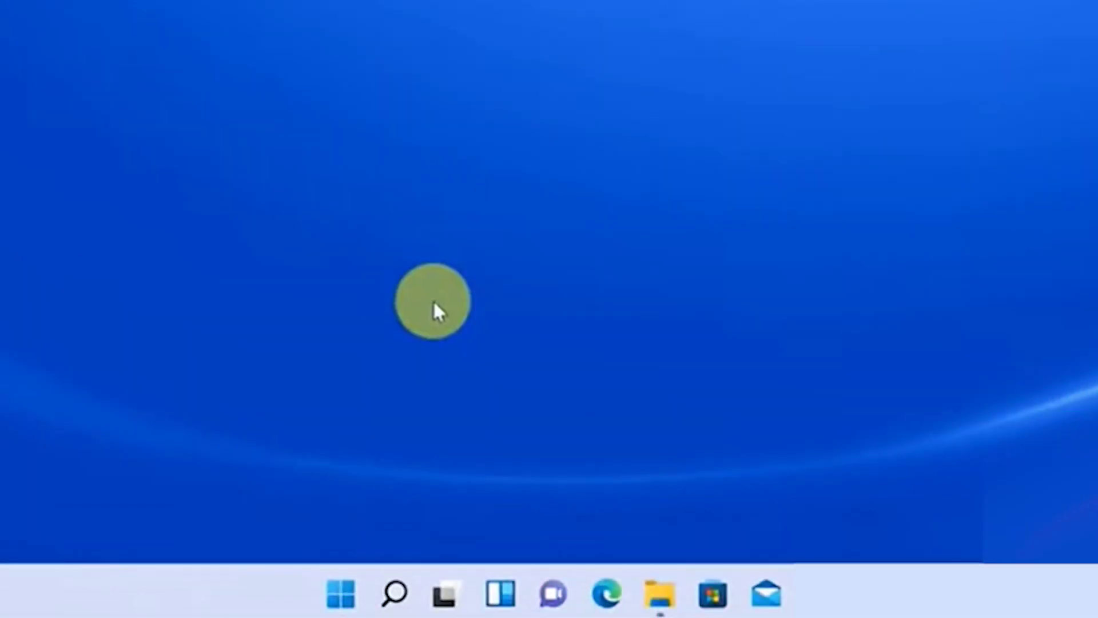
Step: Search Windows for 'video editor' and launch the Video editor app
click(393, 593)
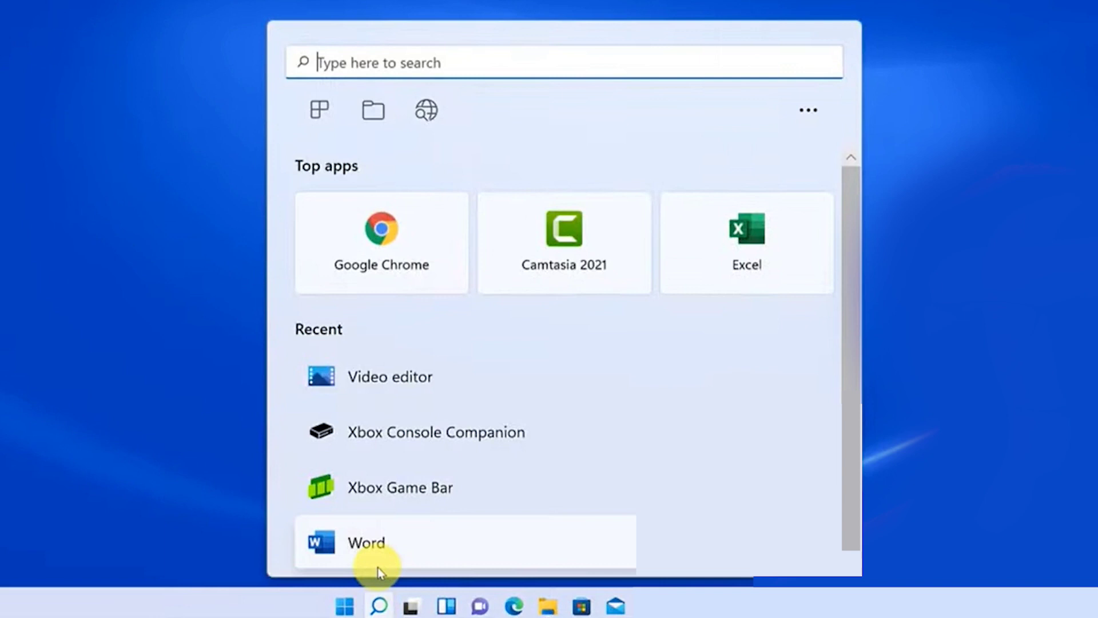
text(video editor)
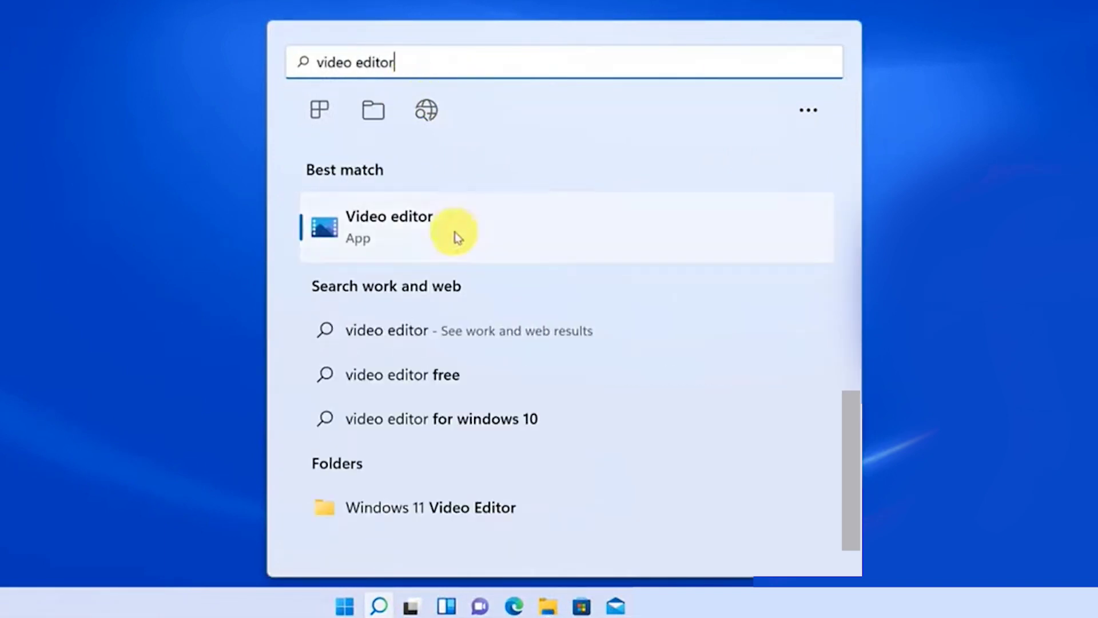
click(380, 238)
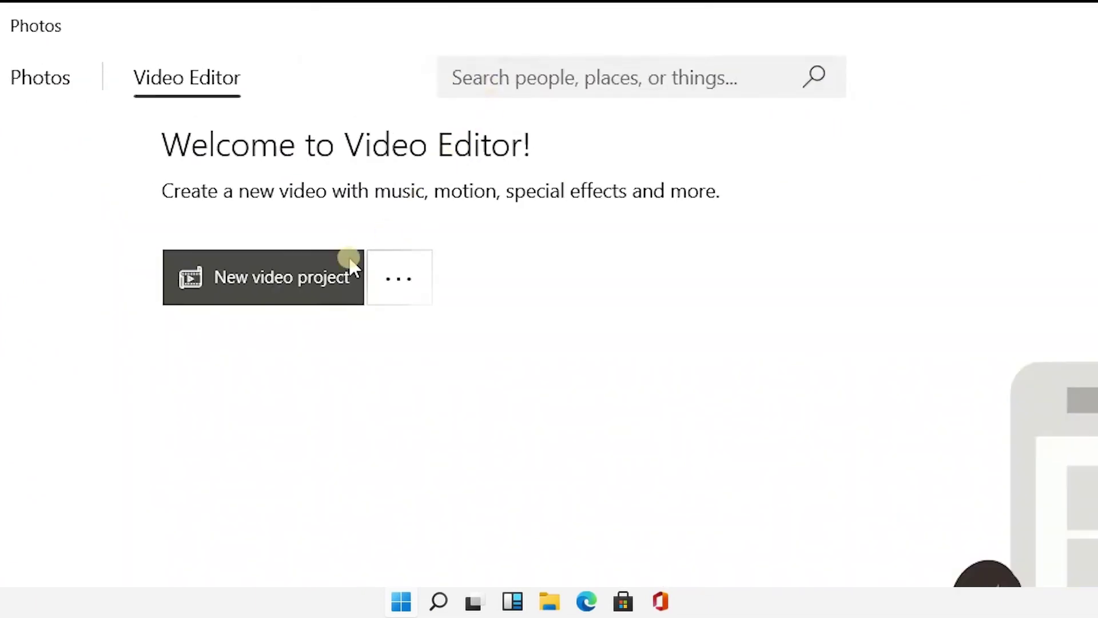
Step: Start a new video project and import three travel clips from this PC
click(297, 288)
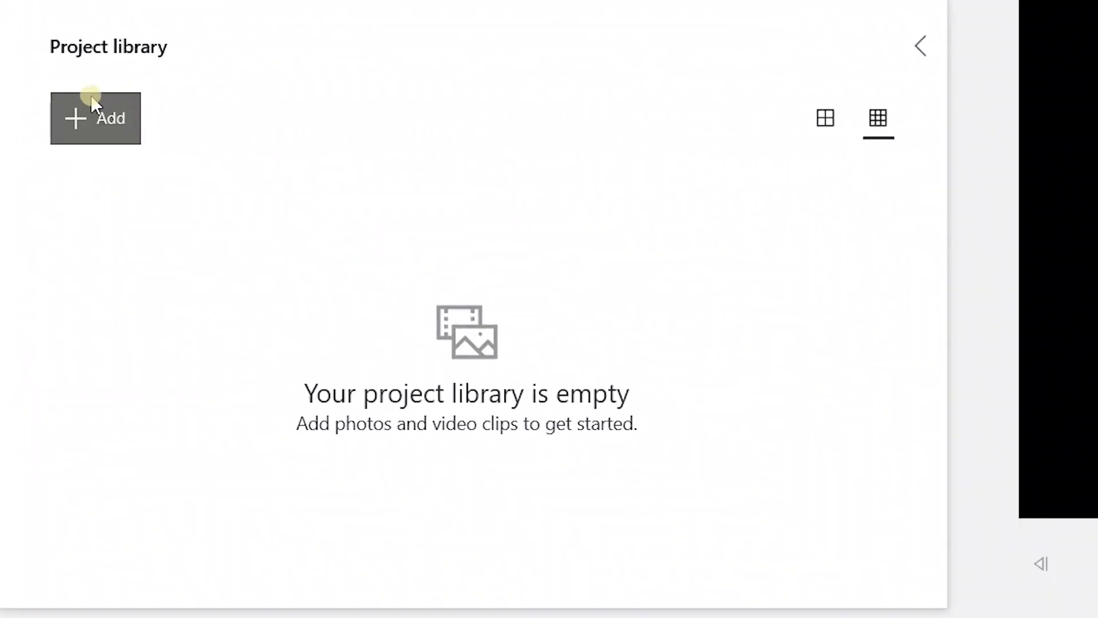
click(57, 123)
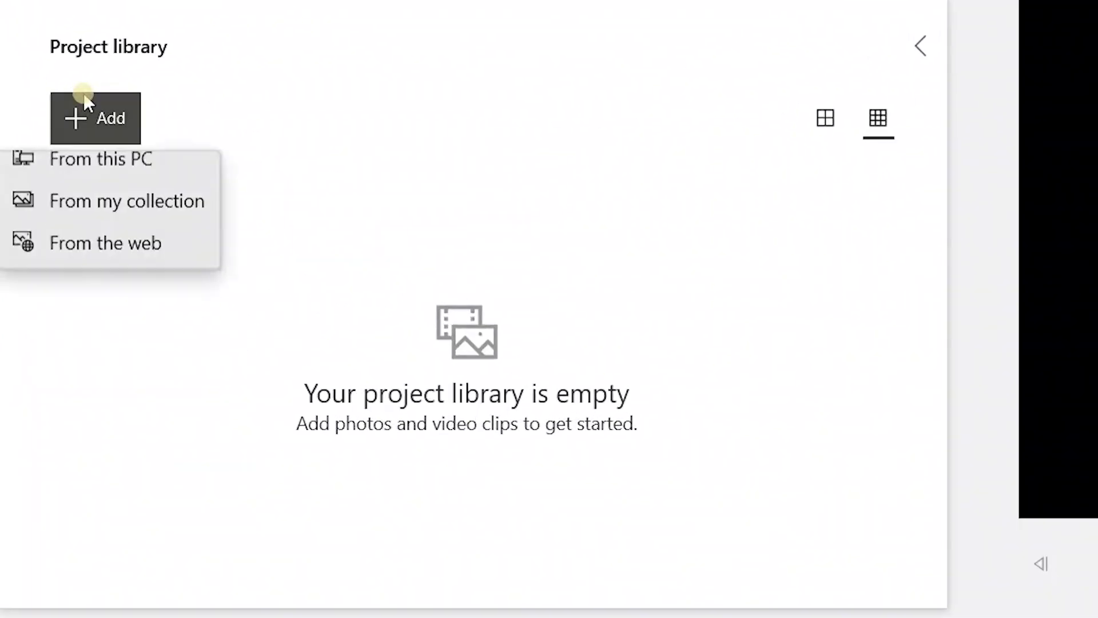
click(148, 175)
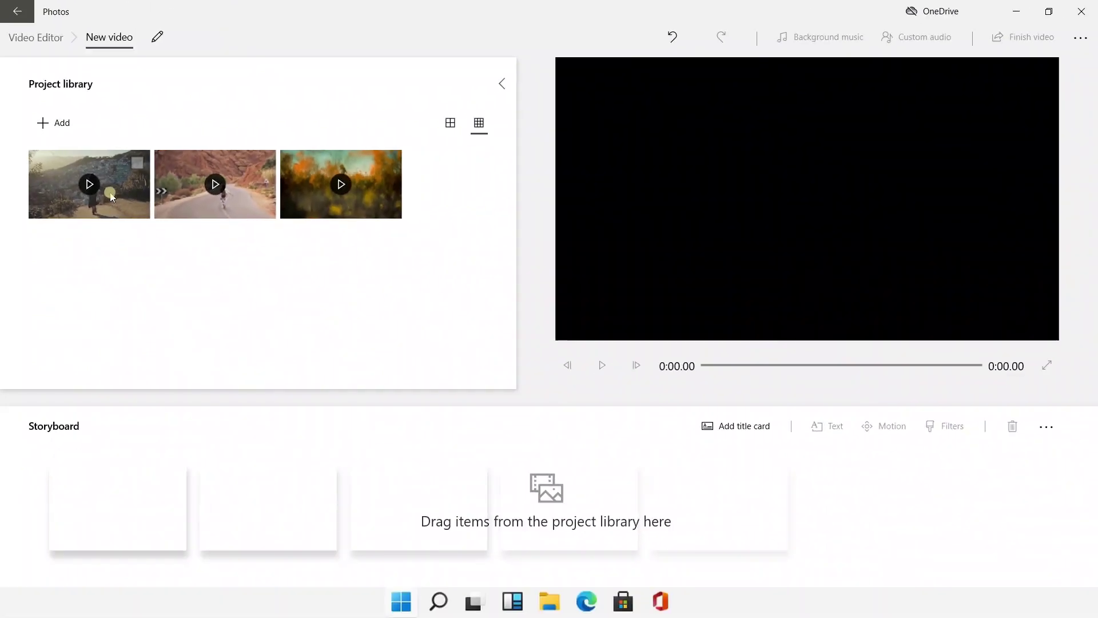
Step: Place the first clip, the canyon road clip and the flower field clip on the storyboard, in that order
drag(89, 188, 128, 489)
drag(236, 209, 282, 495)
drag(345, 216, 449, 533)
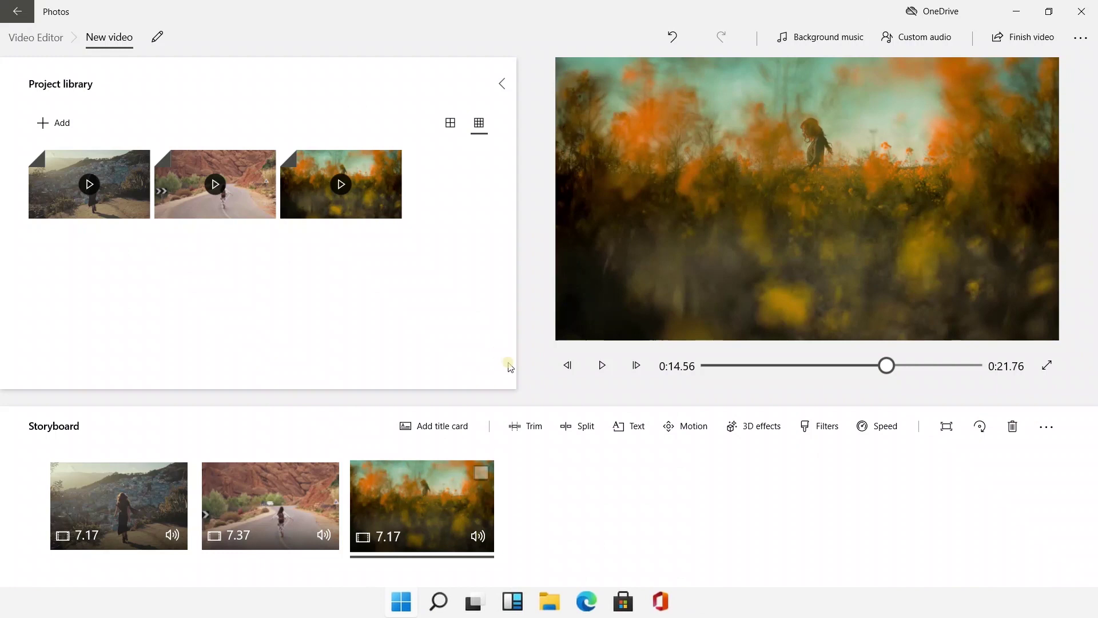
Step: Rewind the preview to the start and browse the background music tracks, leaving None selected
drag(877, 373, 707, 369)
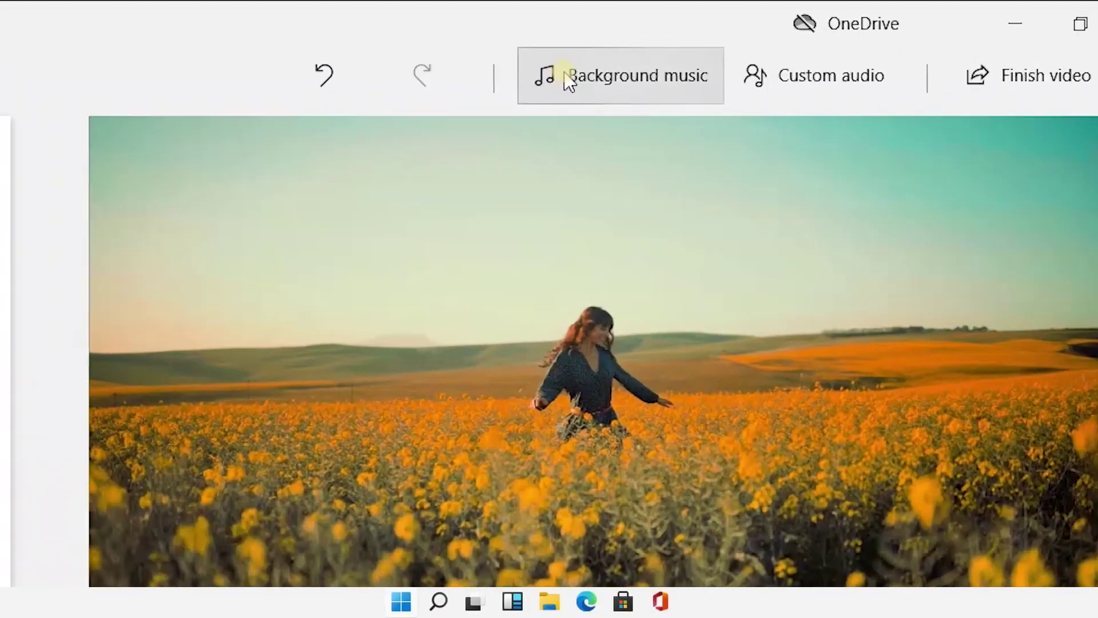
click(565, 73)
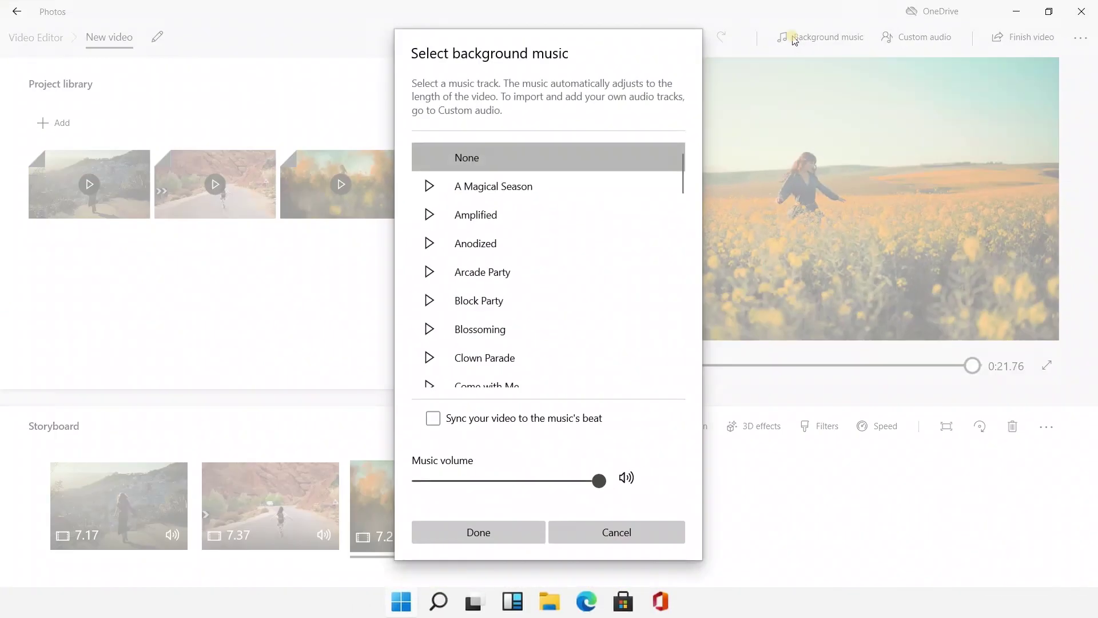
scroll(651, 256, down, 2)
scroll(615, 262, down, 3)
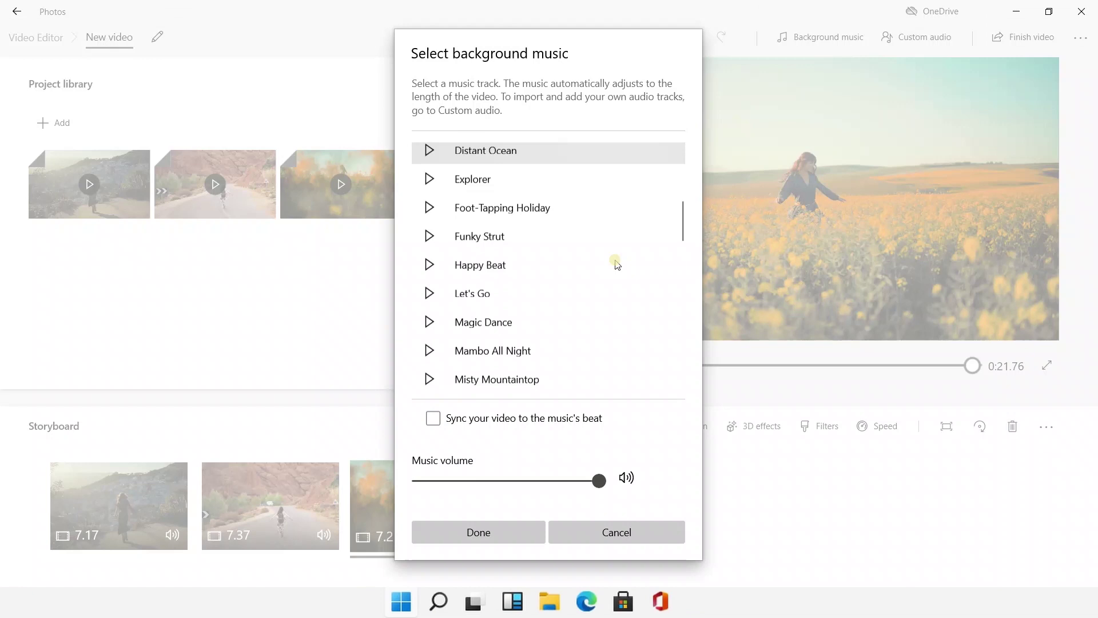
scroll(617, 260, up, 3)
scroll(618, 255, up, 2)
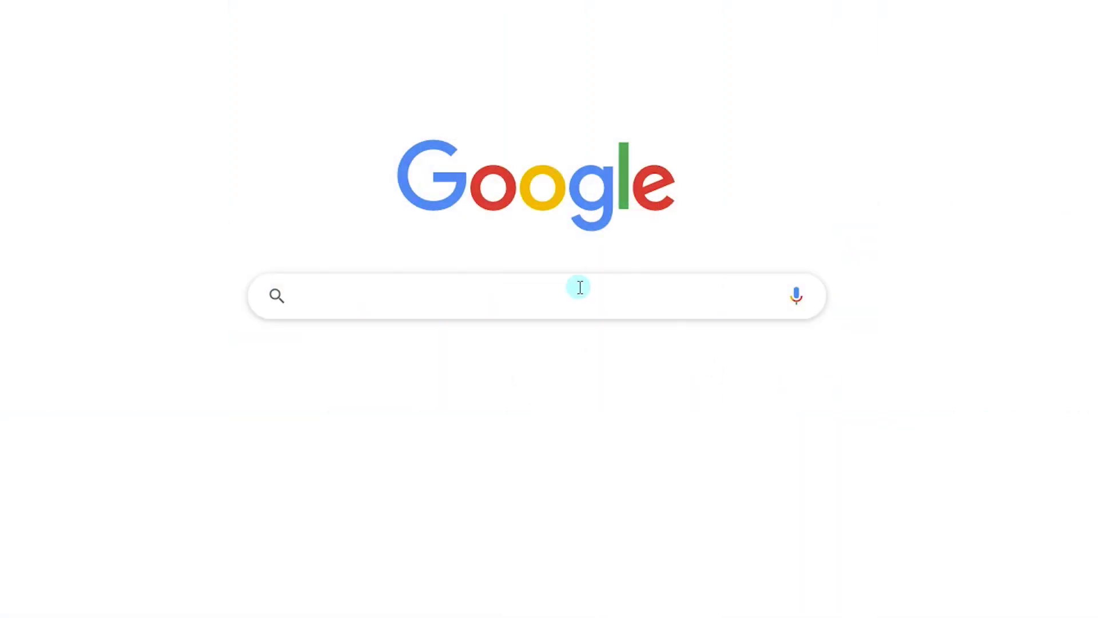
Step: Search Google for 'FilmForth' and follow the IoForth product page to its Microsoft Store download
text(FilmForth)
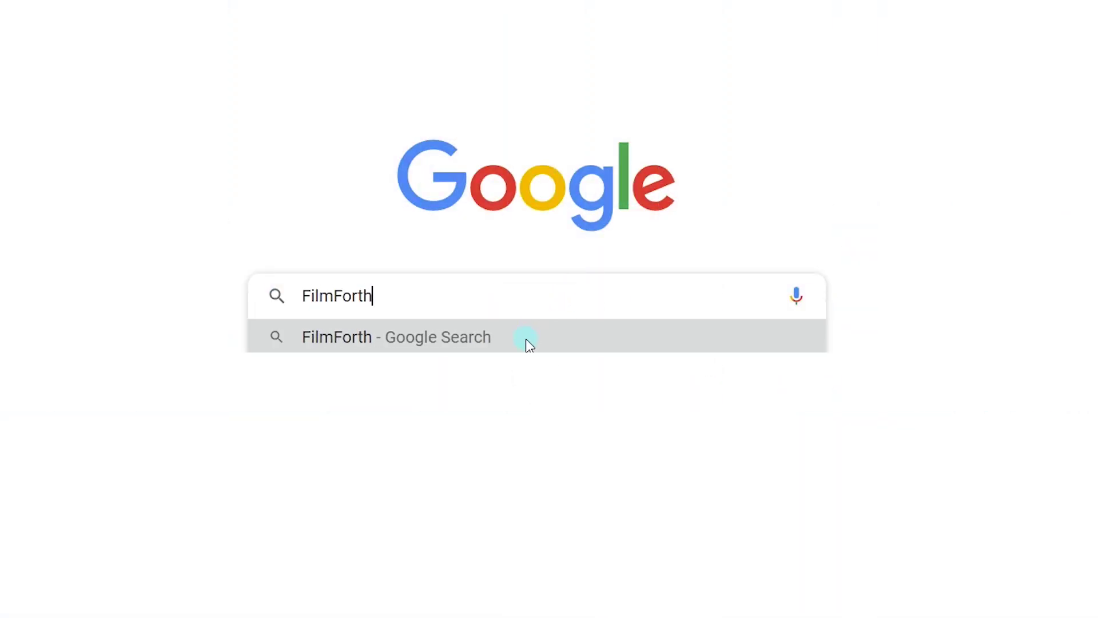
click(526, 338)
scroll(872, 243, down, 8)
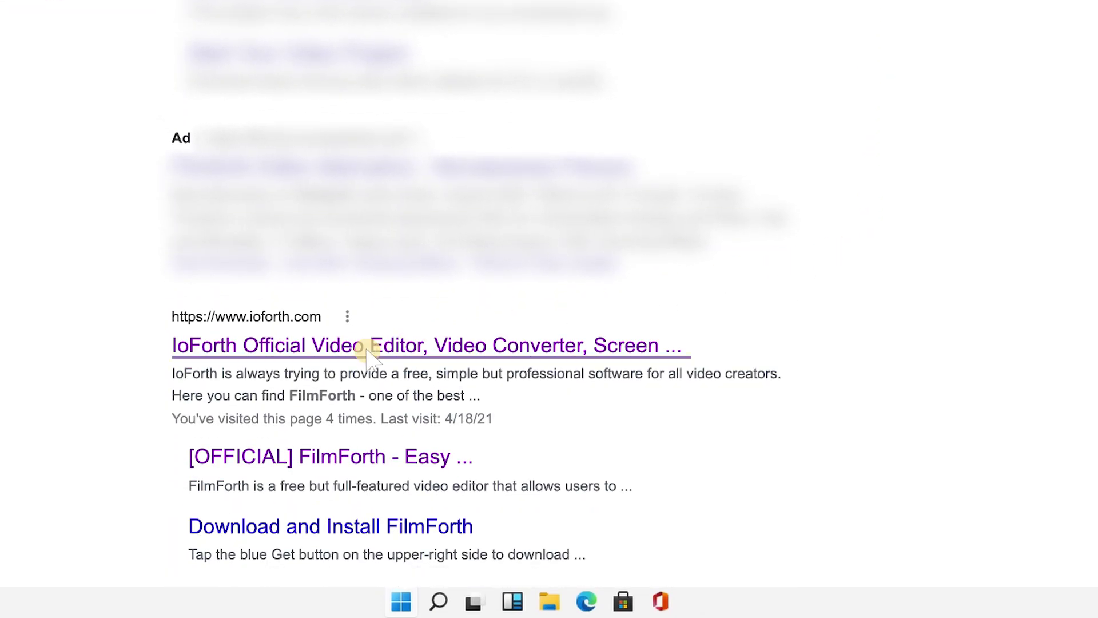
click(368, 348)
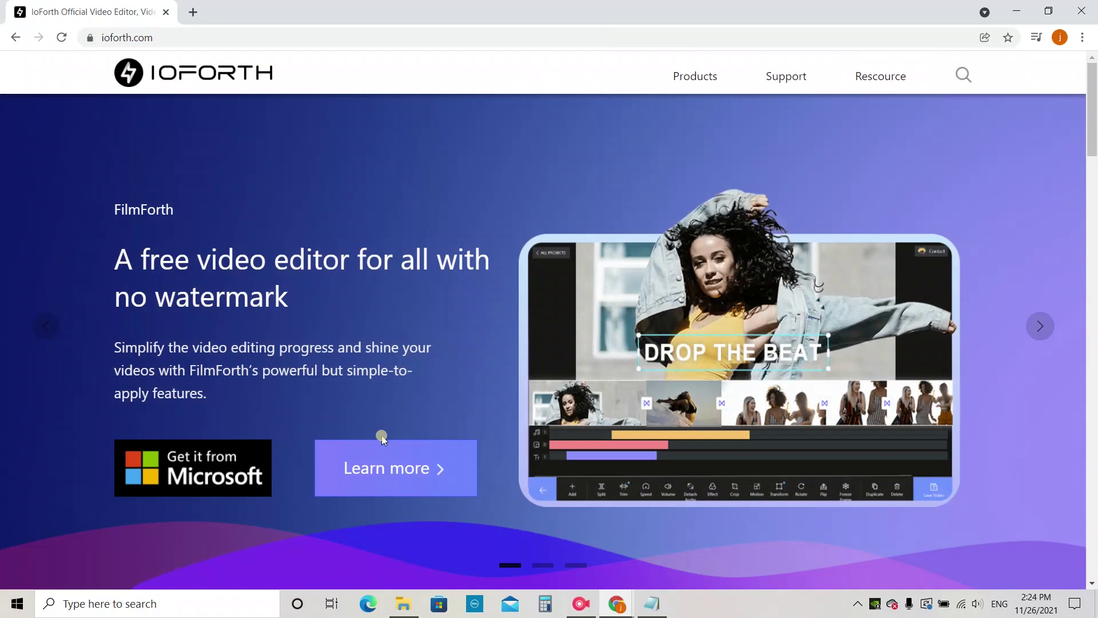
click(399, 467)
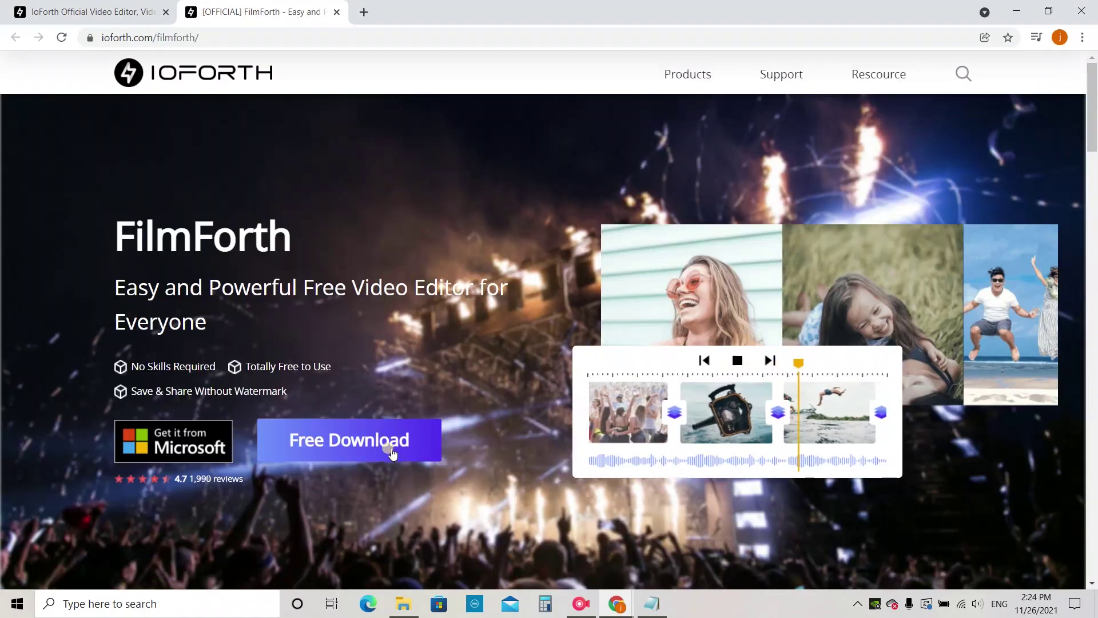
click(392, 453)
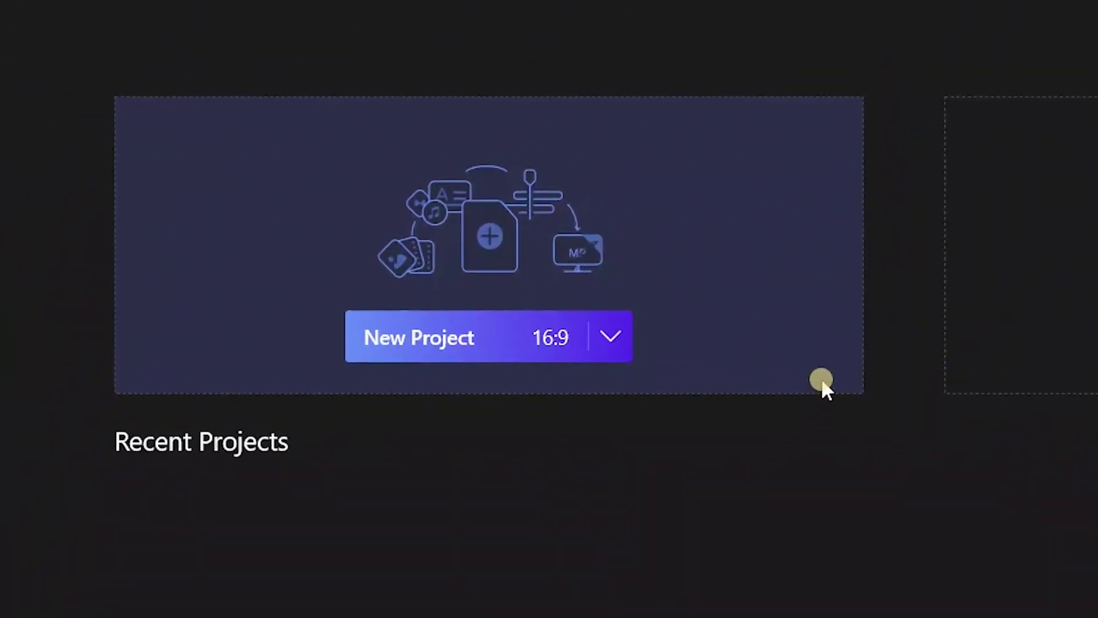
Step: Create a 16:9 project and add the three travel clips, totalling 00:00:21.70
click(520, 330)
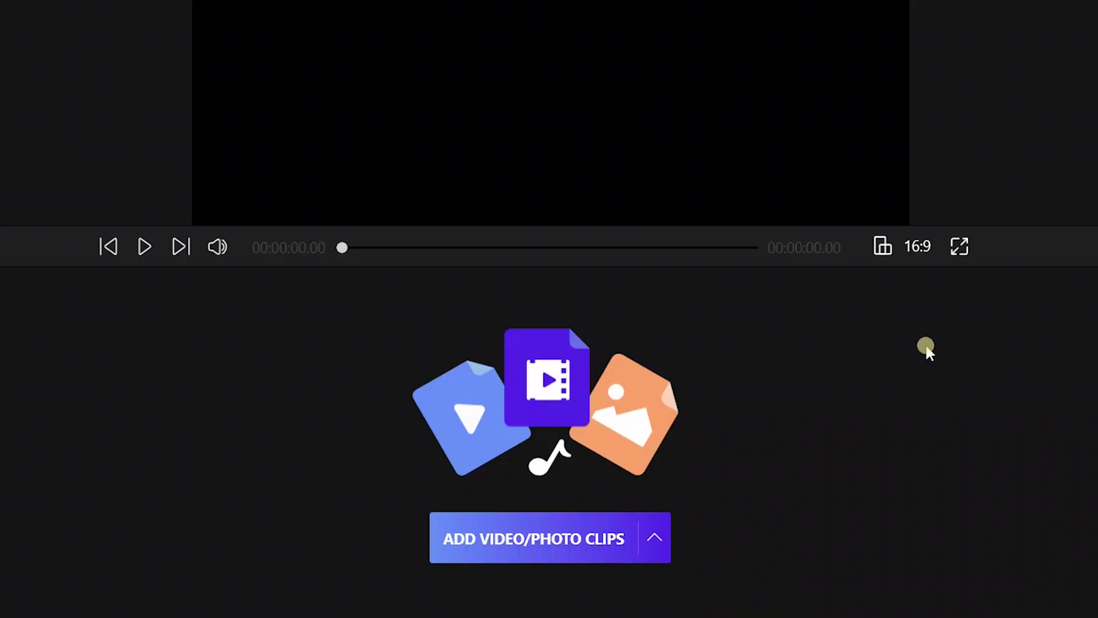
click(582, 532)
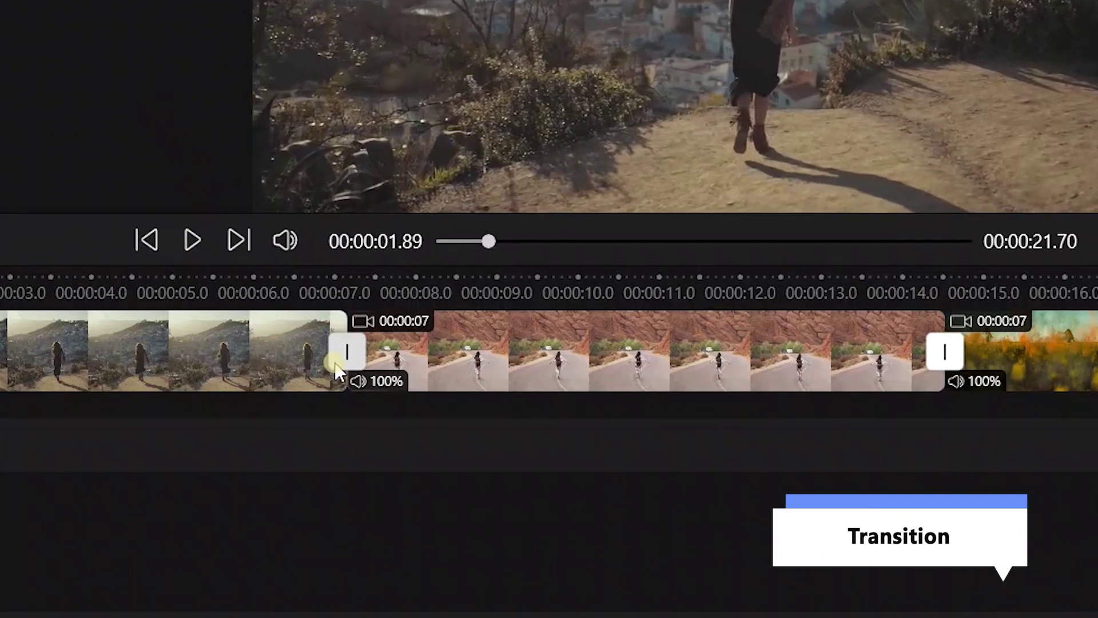
click(343, 353)
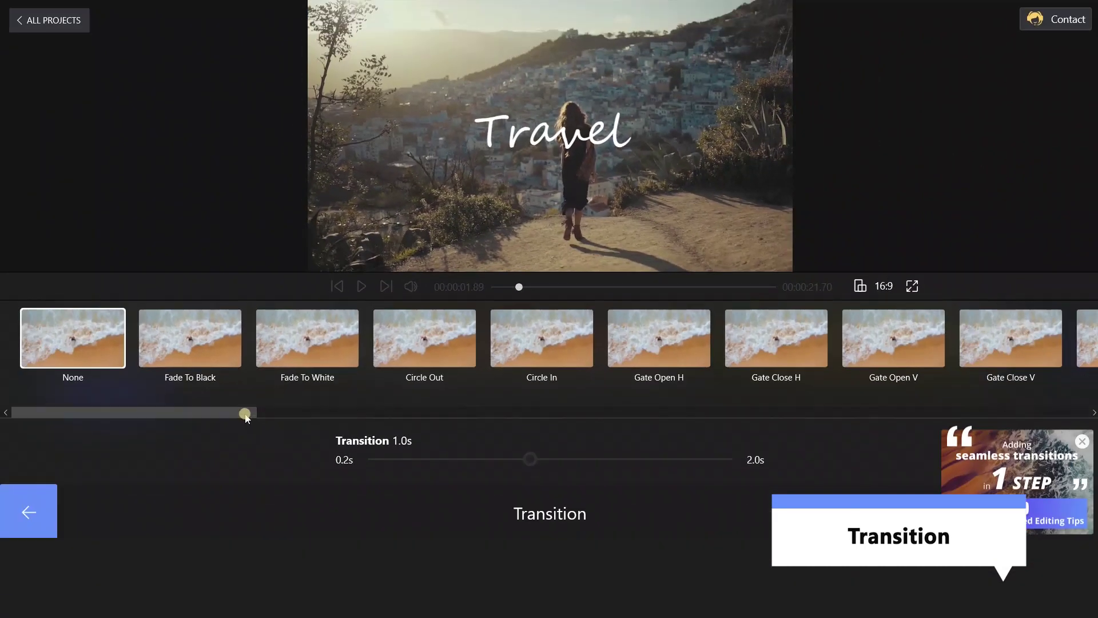
drag(223, 416, 706, 380)
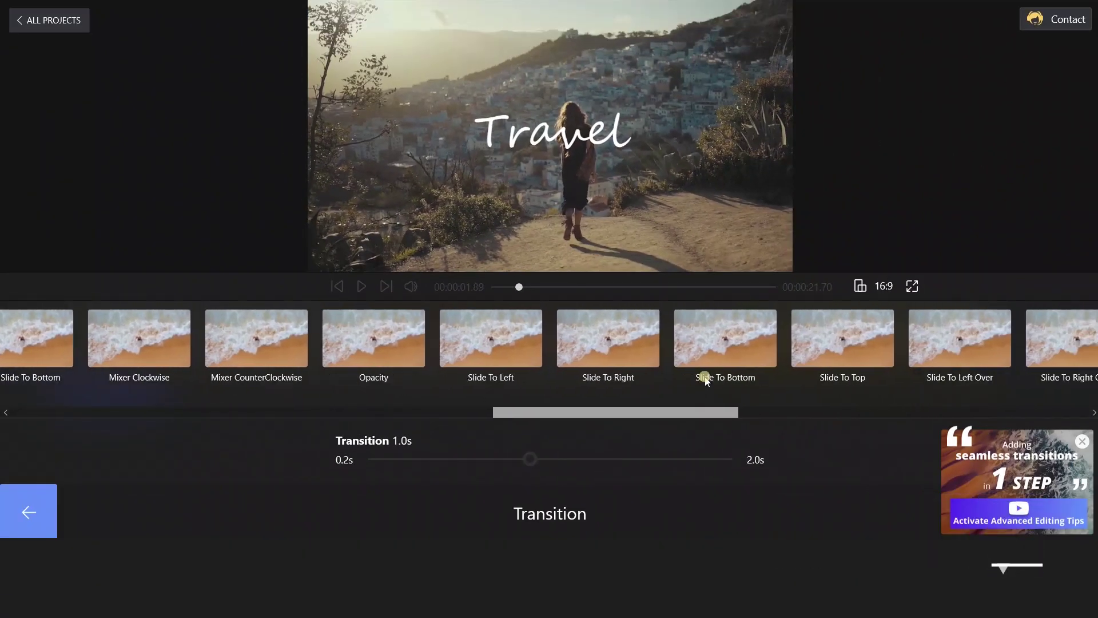
click(706, 381)
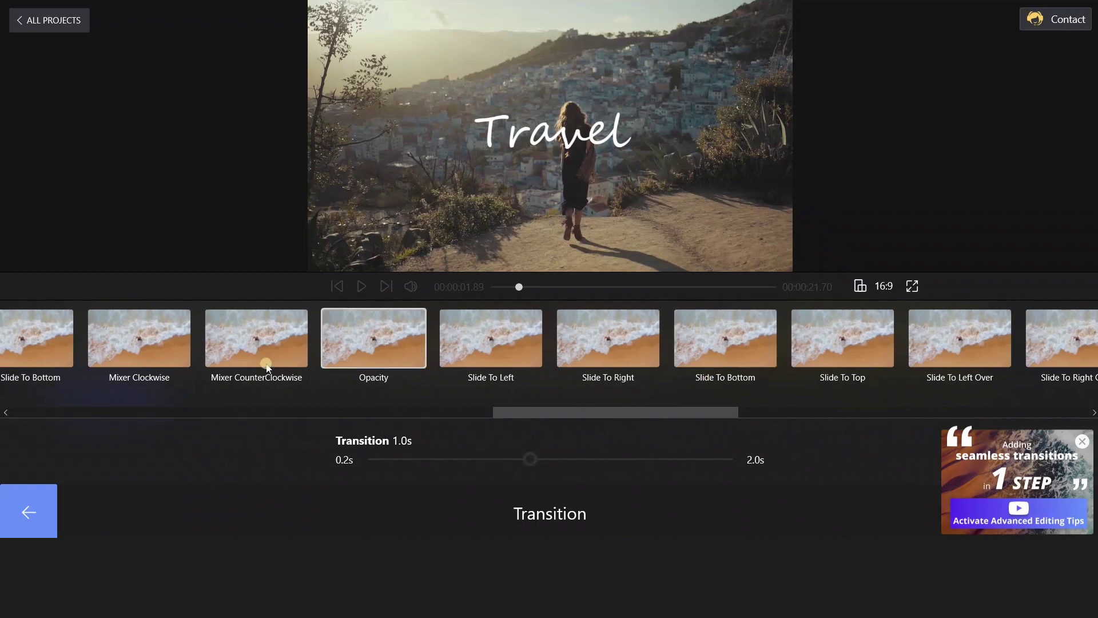
click(267, 365)
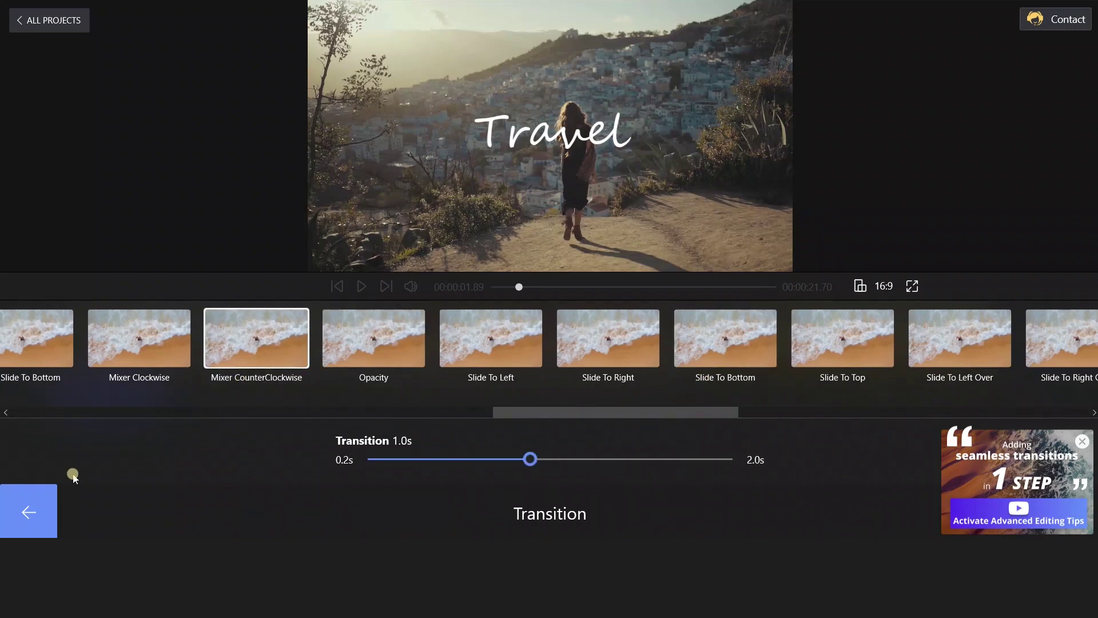
click(22, 506)
click(275, 286)
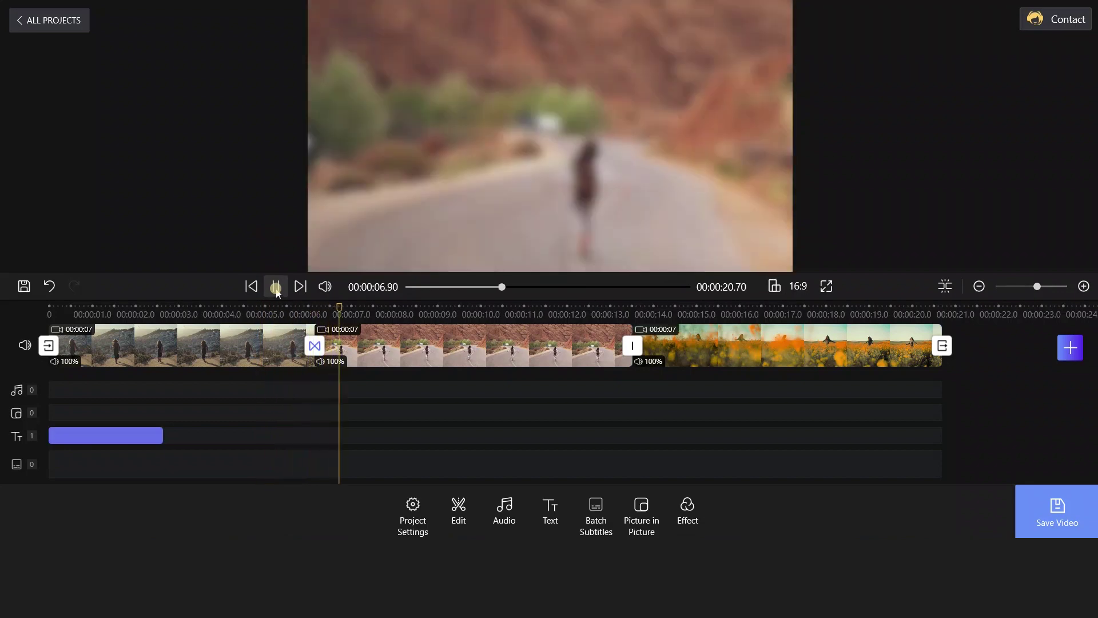
Step: At 8.87 s, add the built-in SUBSCRIBE sticker and place it bottom-right
click(275, 286)
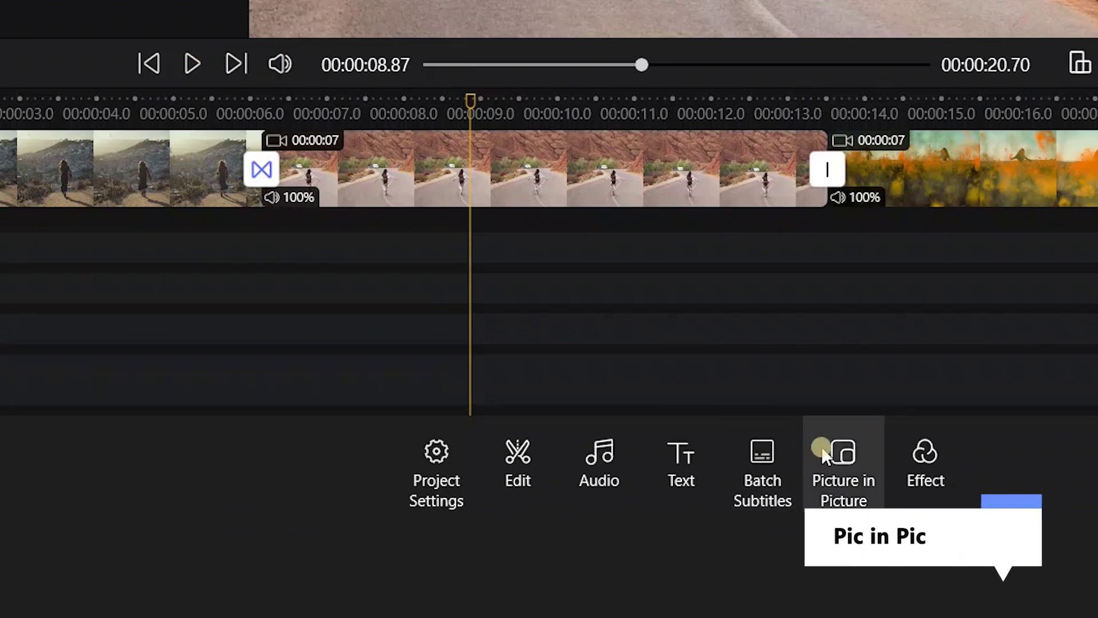
click(640, 505)
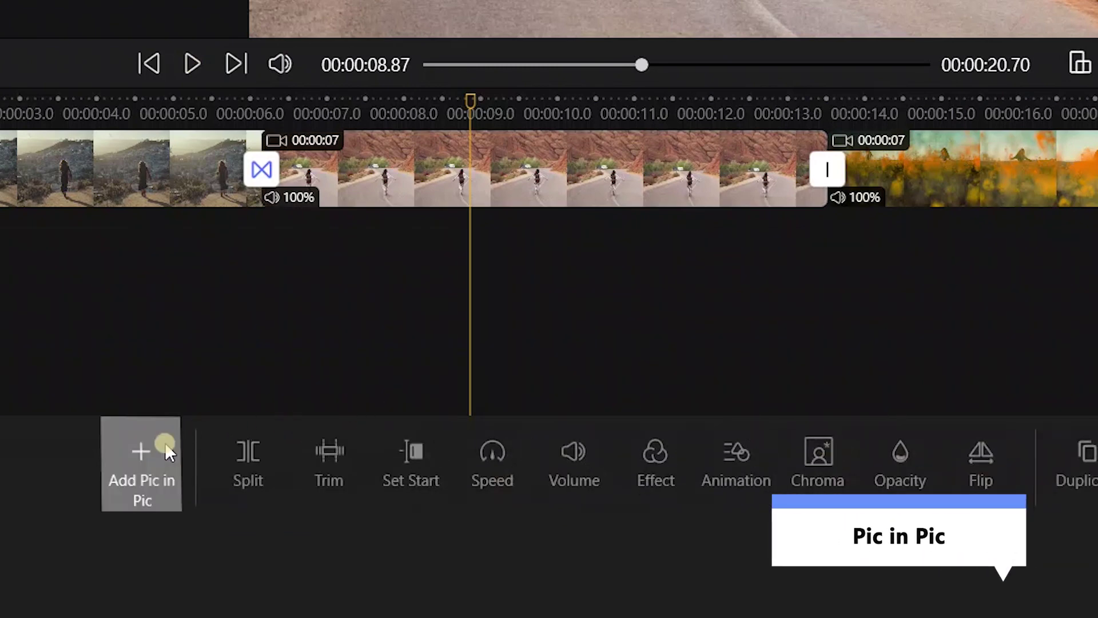
click(115, 487)
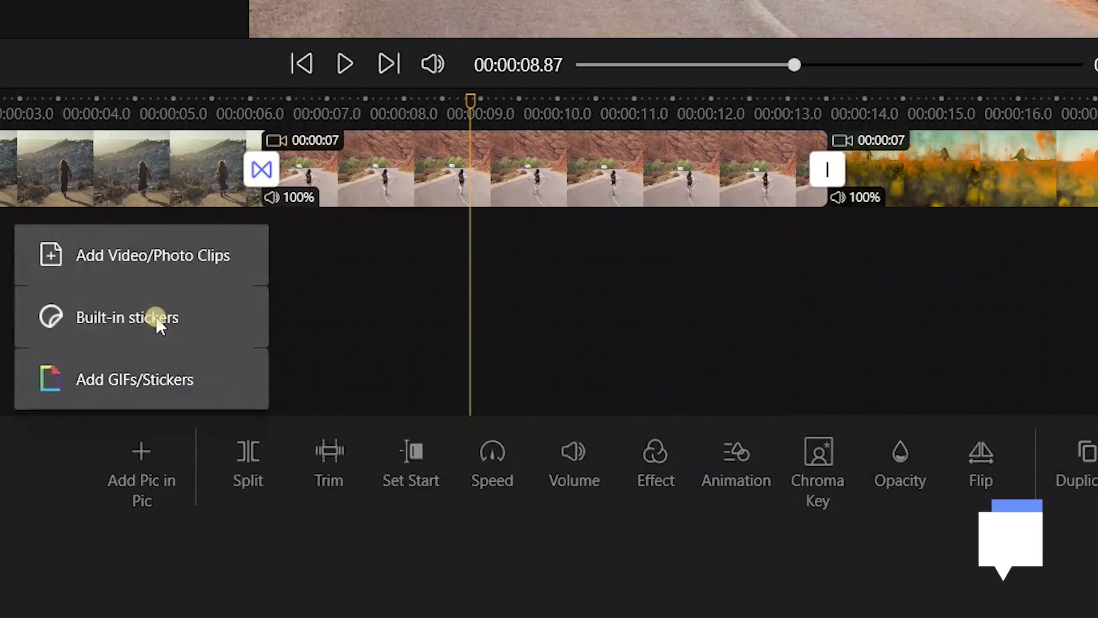
click(156, 319)
click(645, 367)
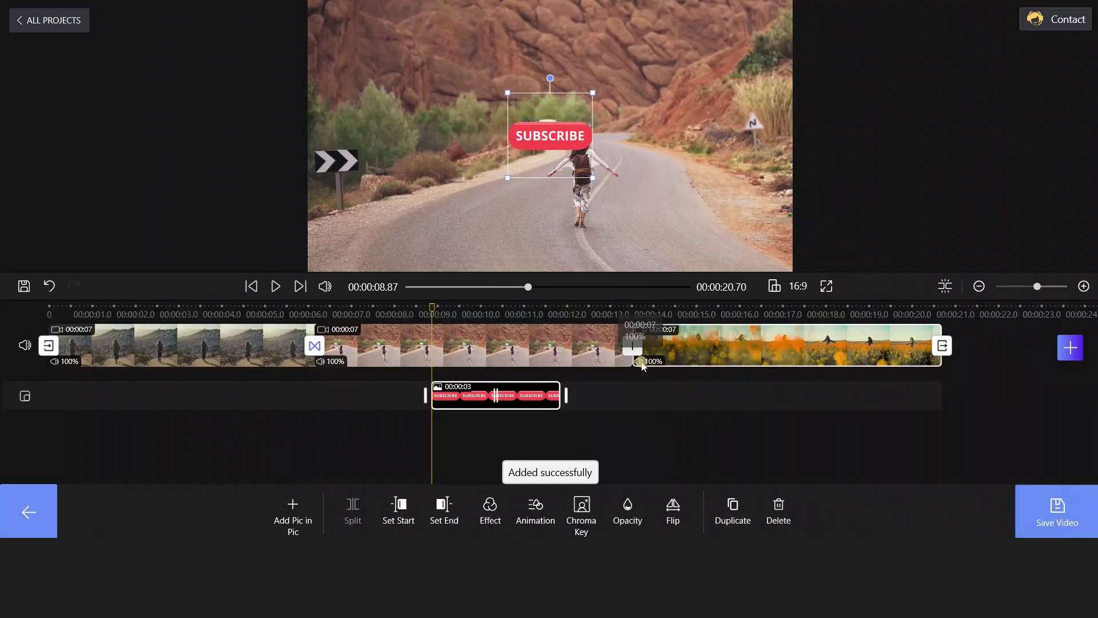
drag(527, 117, 710, 203)
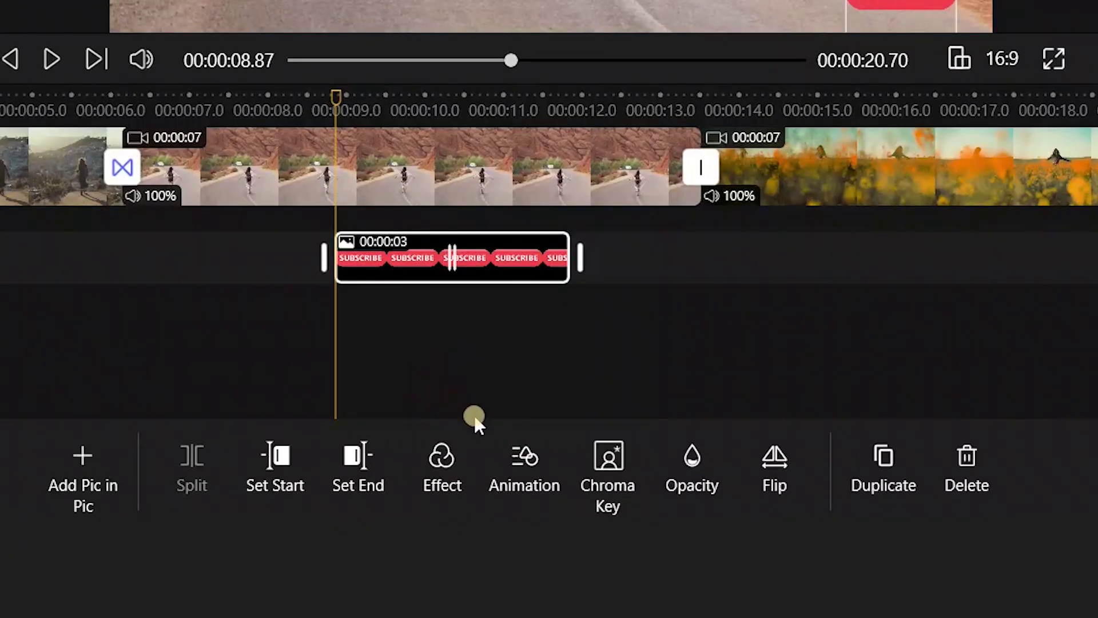
Step: Give the SUBSCRIBE sticker a Zoom In entrance animation
click(523, 456)
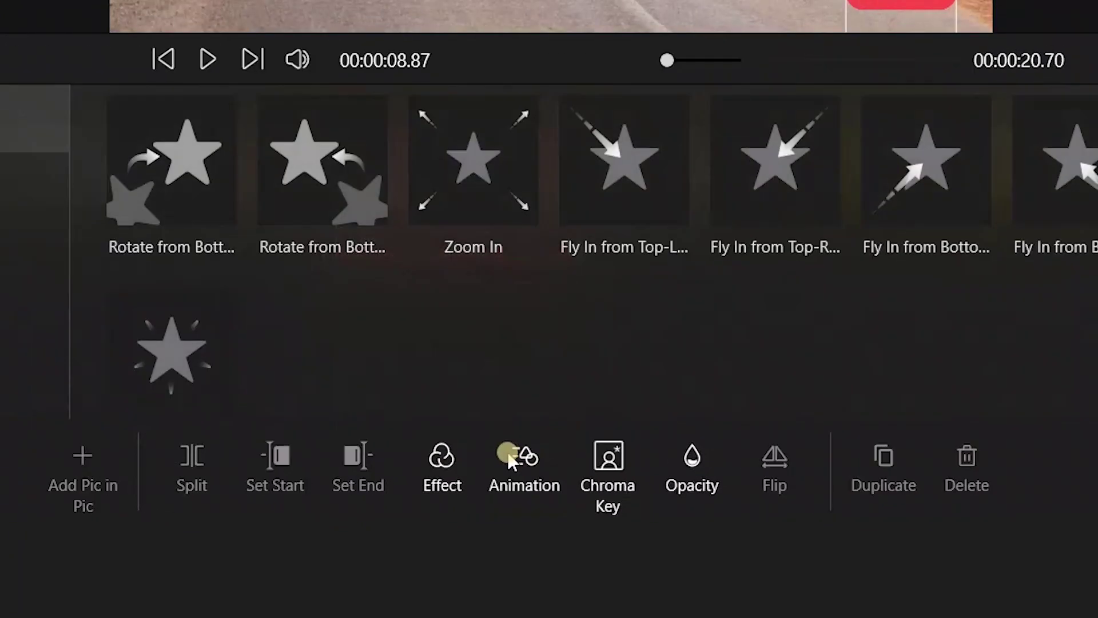
click(506, 352)
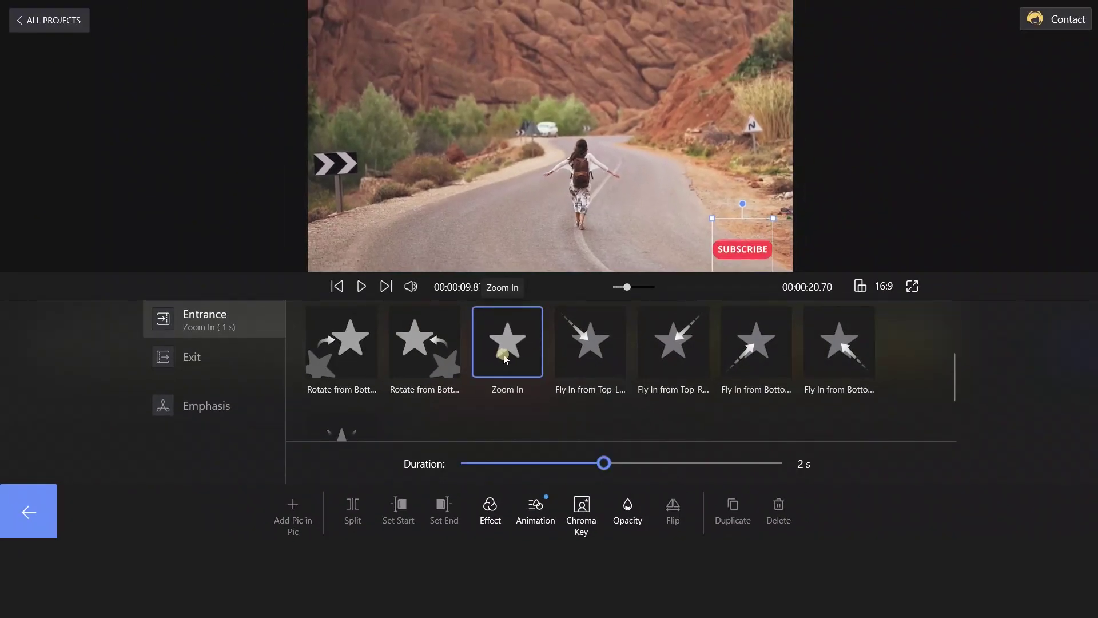
click(29, 511)
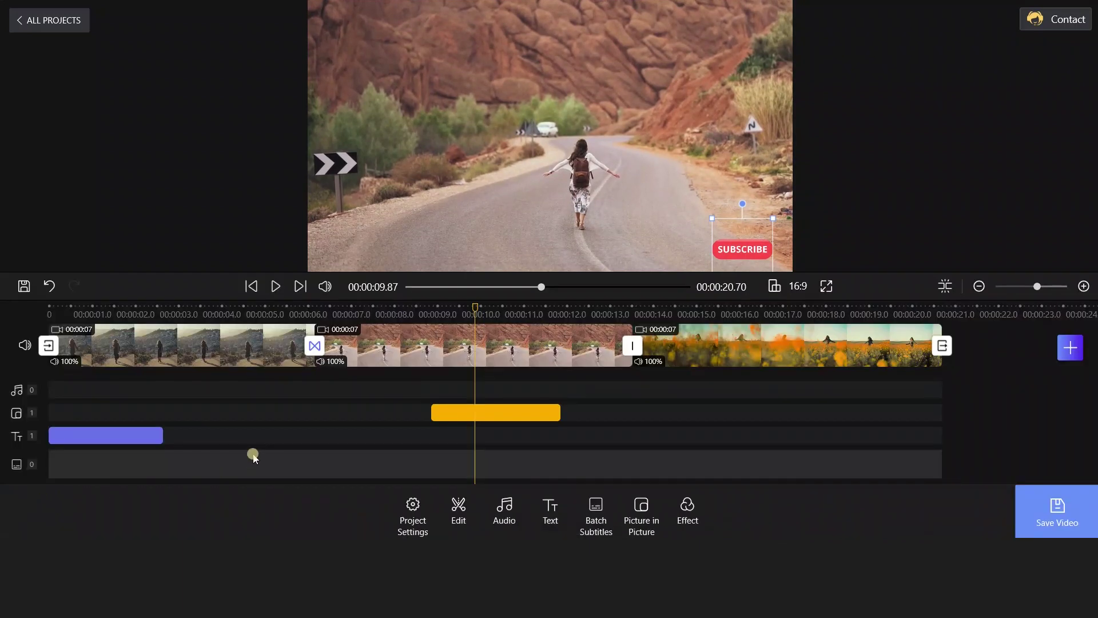
Step: Apply the Brannan filter to the flower-field clip and play it to preview
click(744, 312)
click(769, 352)
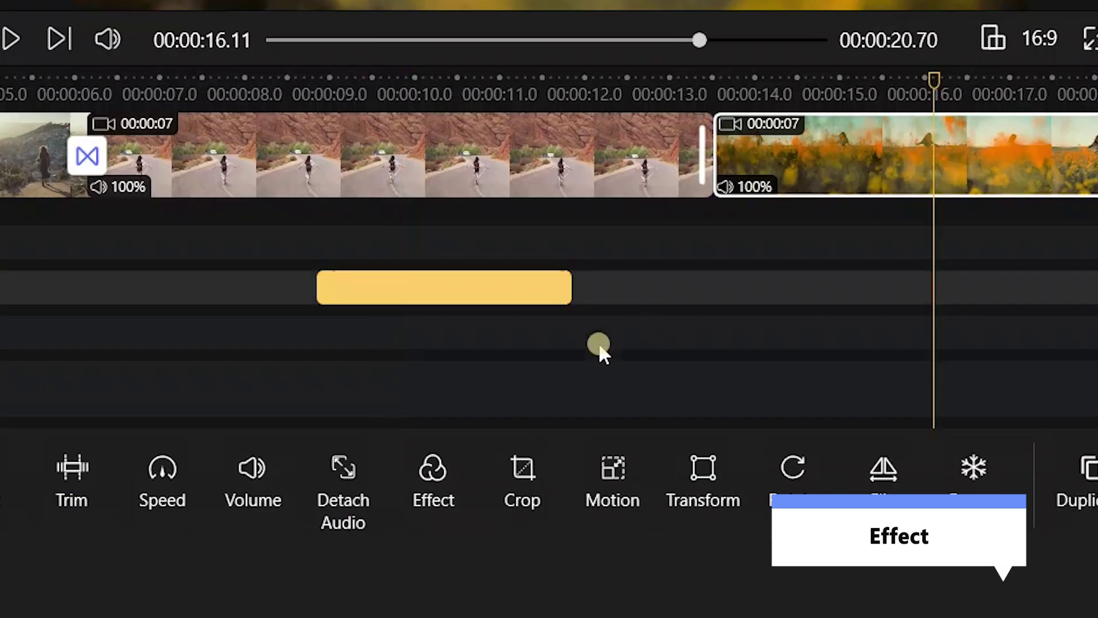
click(491, 507)
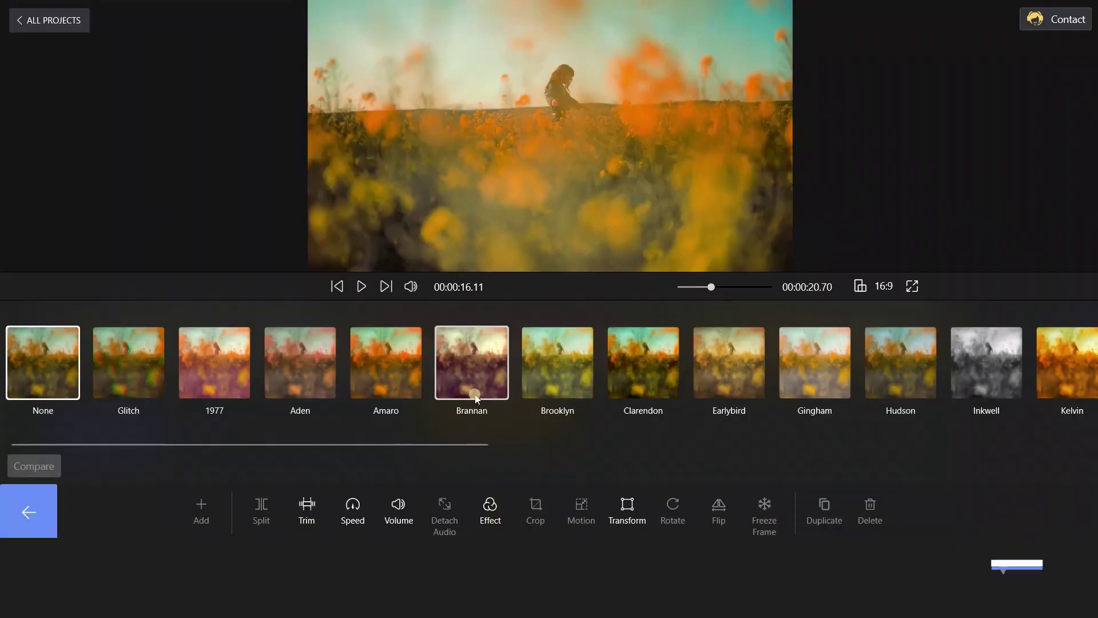
click(477, 399)
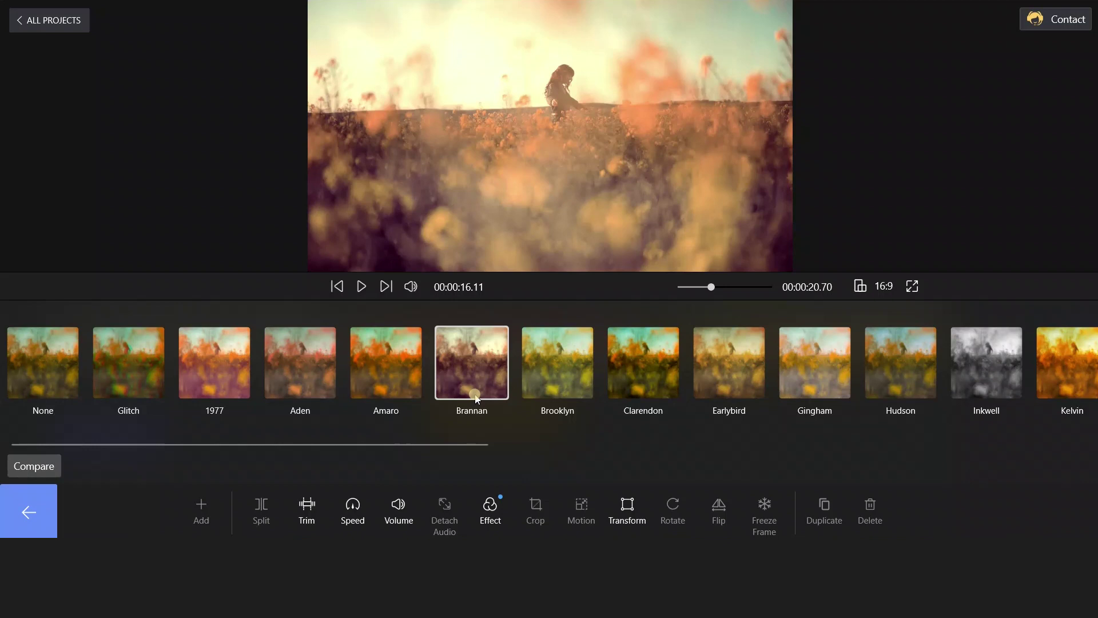
click(360, 287)
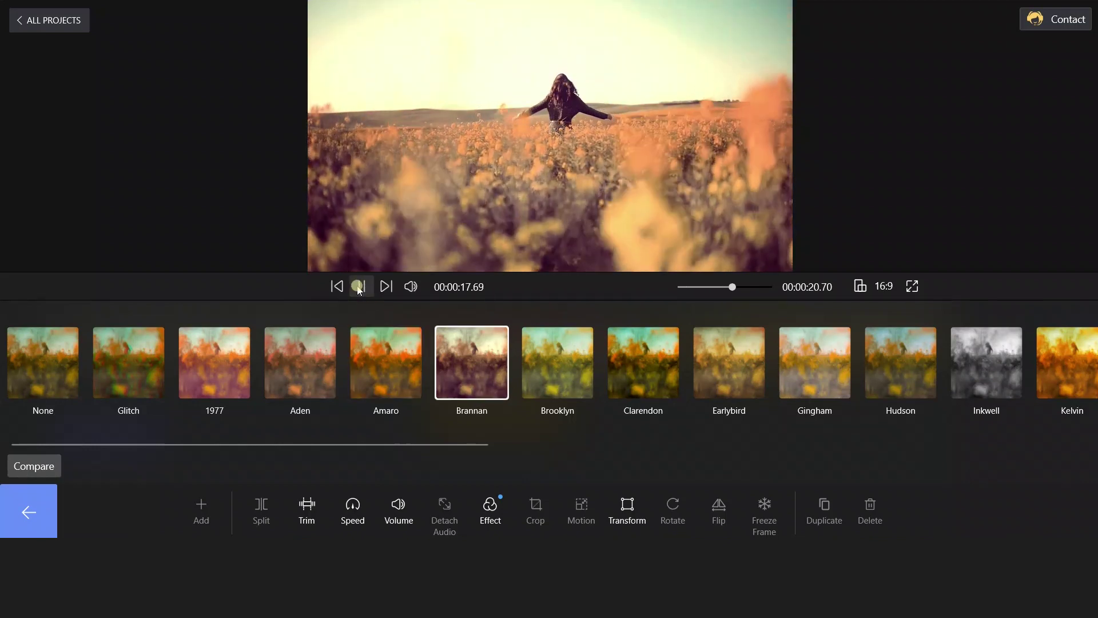
click(360, 287)
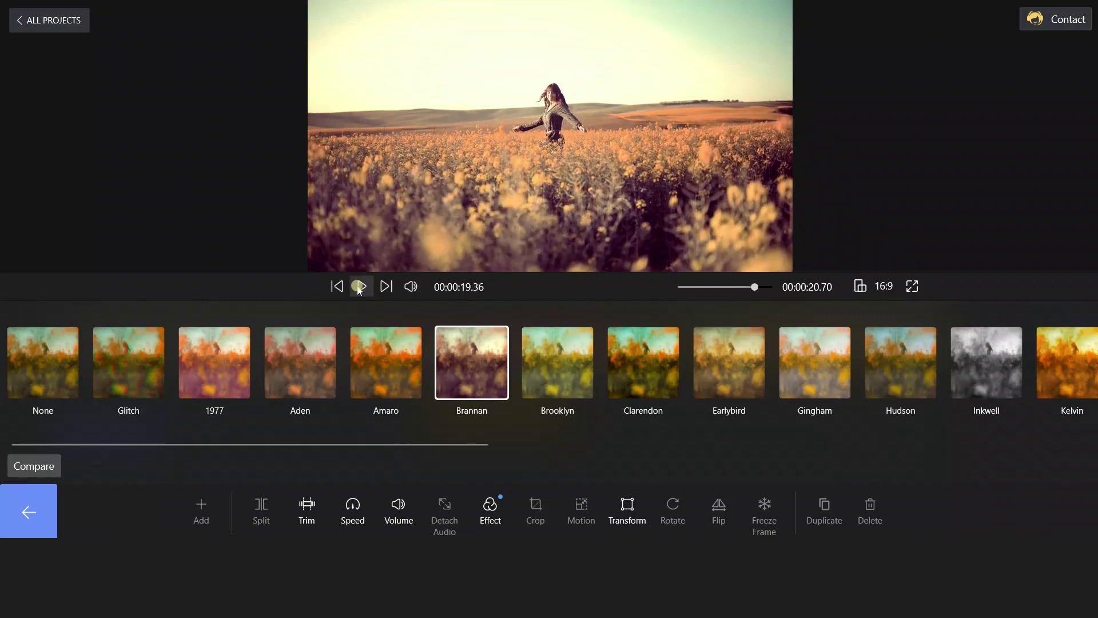
Step: Overlay the green-screen woman-on-phone clip as picture-in-picture, enlarged and moved left
click(29, 511)
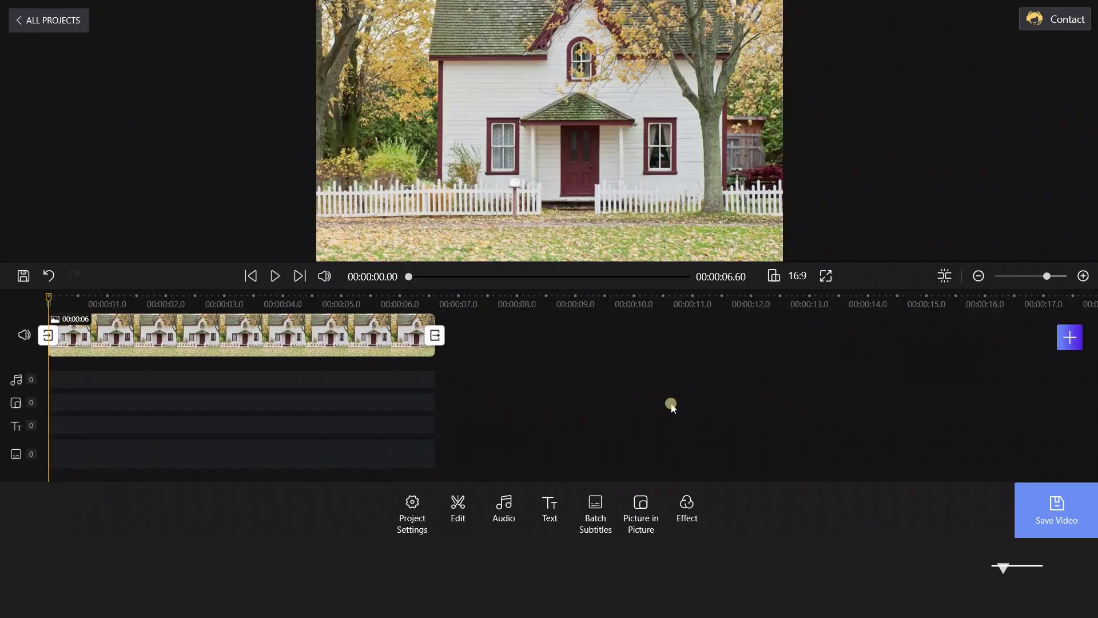
click(641, 492)
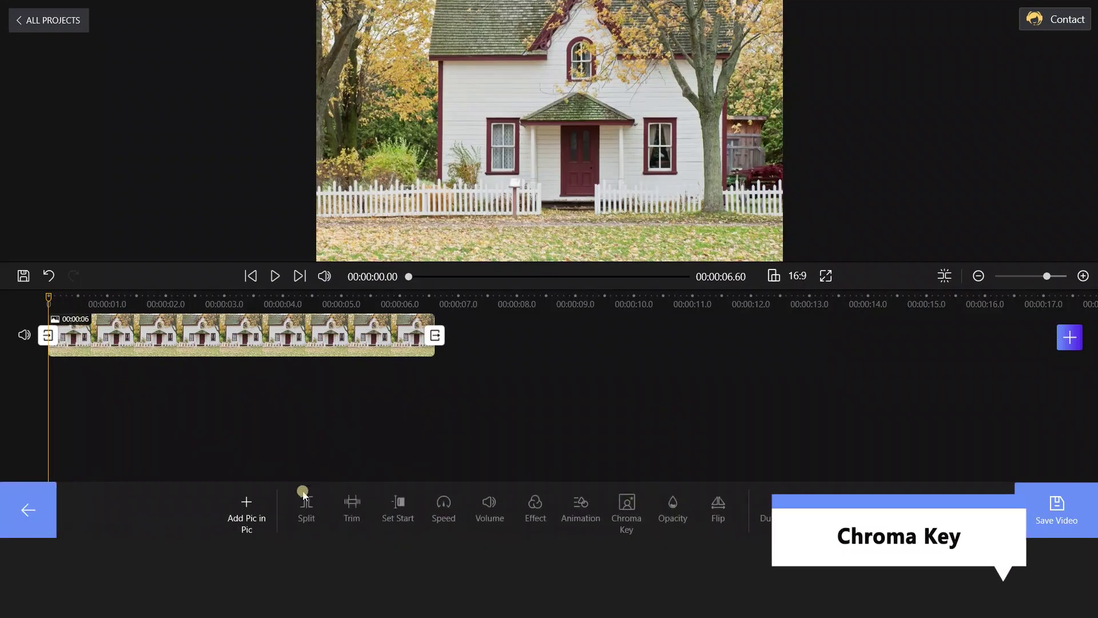
click(245, 506)
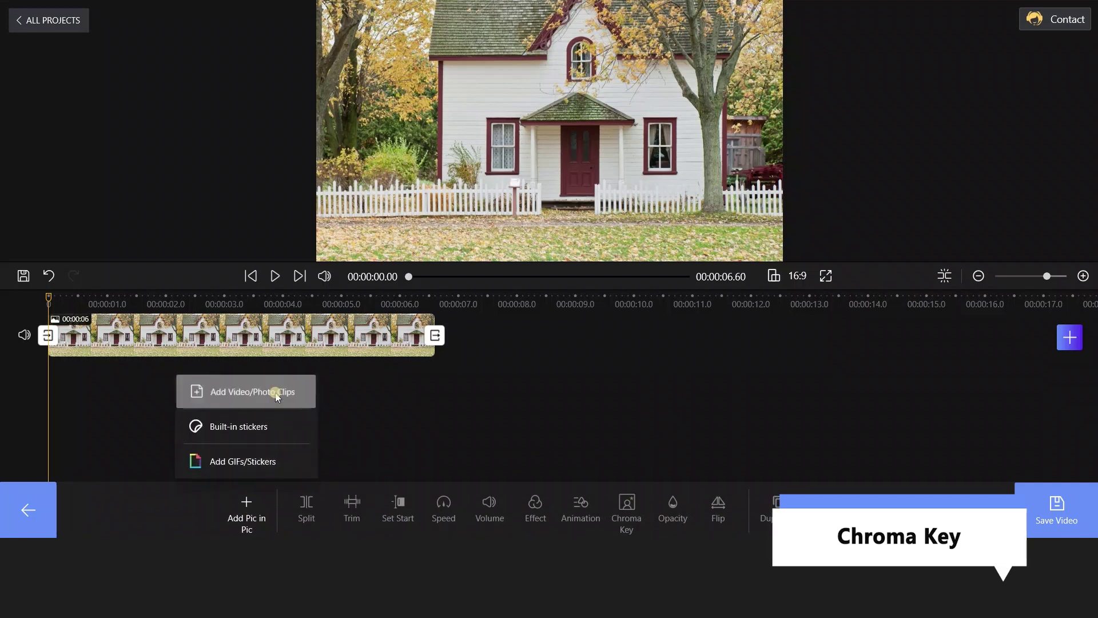
click(276, 396)
drag(623, 170, 875, 294)
drag(757, 218, 514, 204)
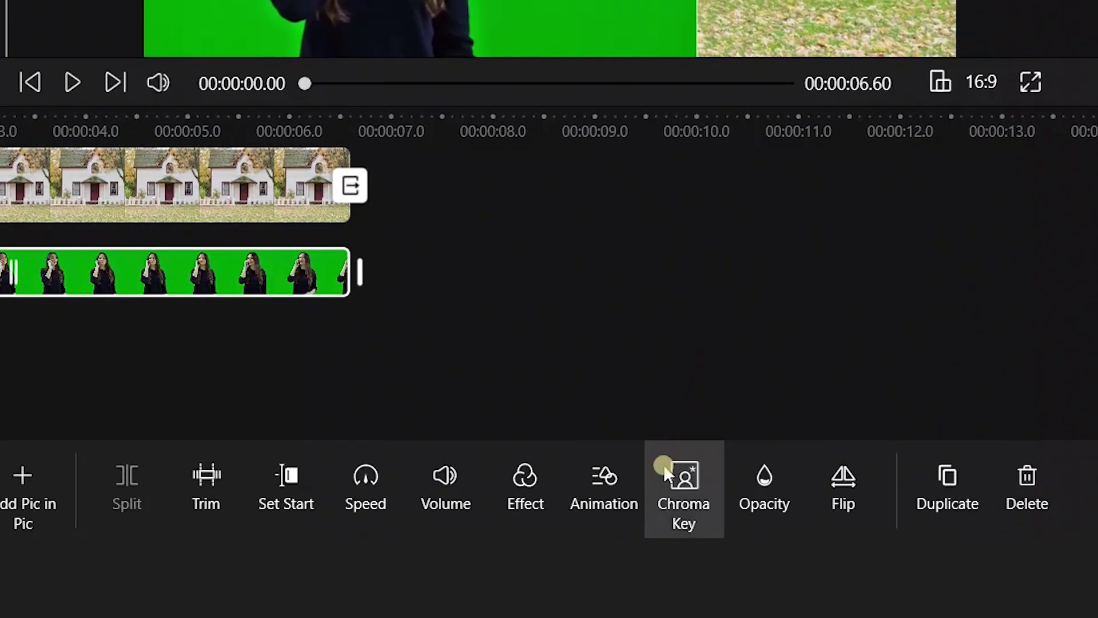
Step: Turn on Chroma Key, sample the green background, and set tolerance to 43%
click(616, 496)
click(409, 169)
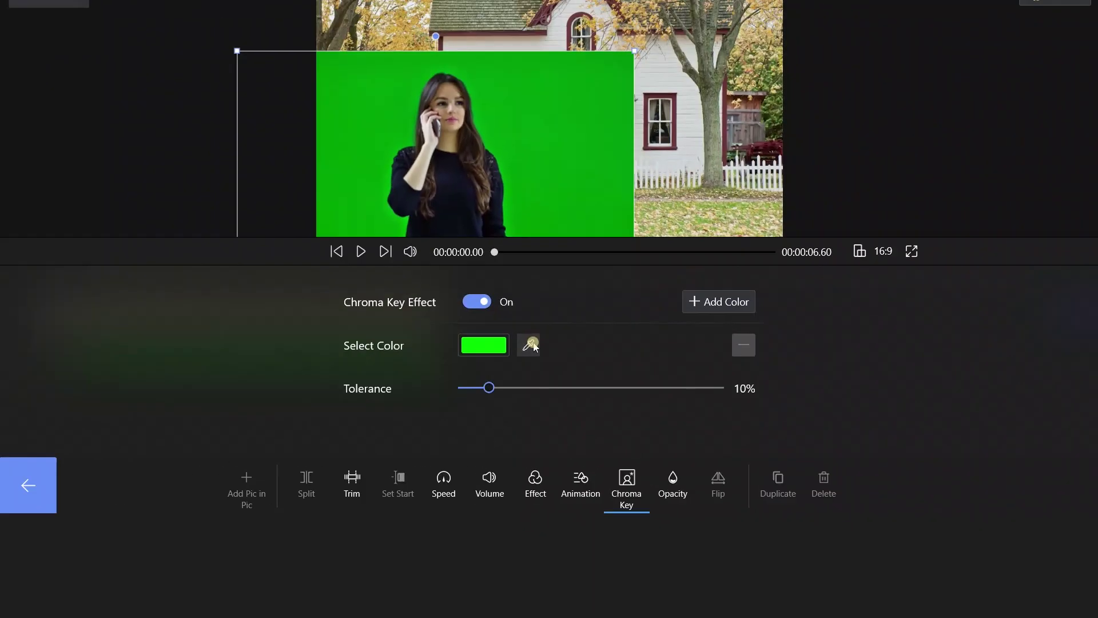
click(513, 245)
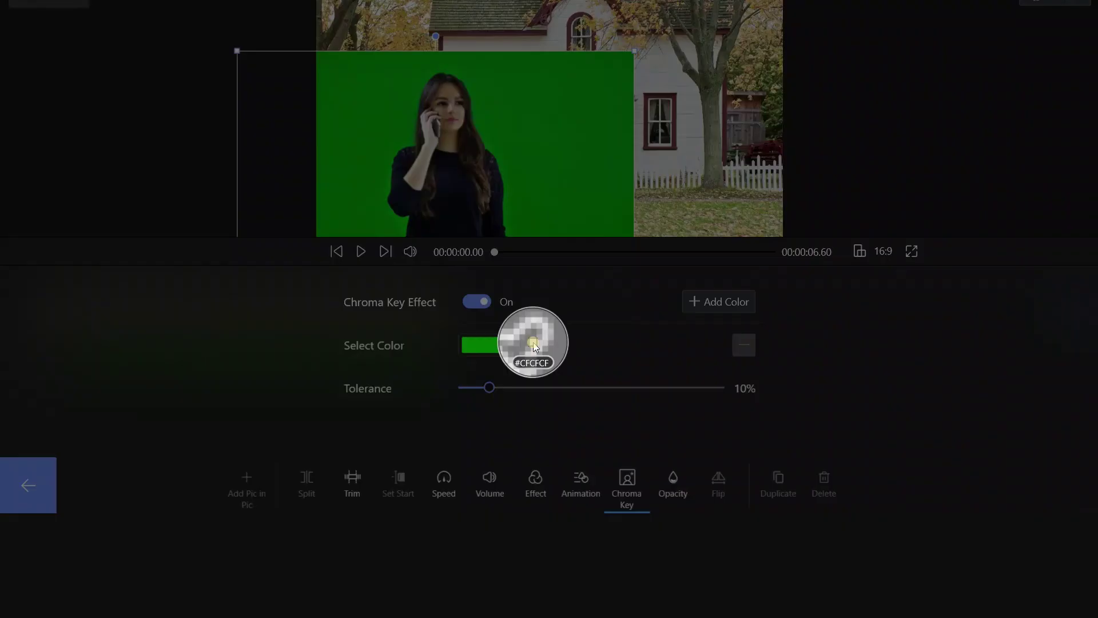
click(571, 173)
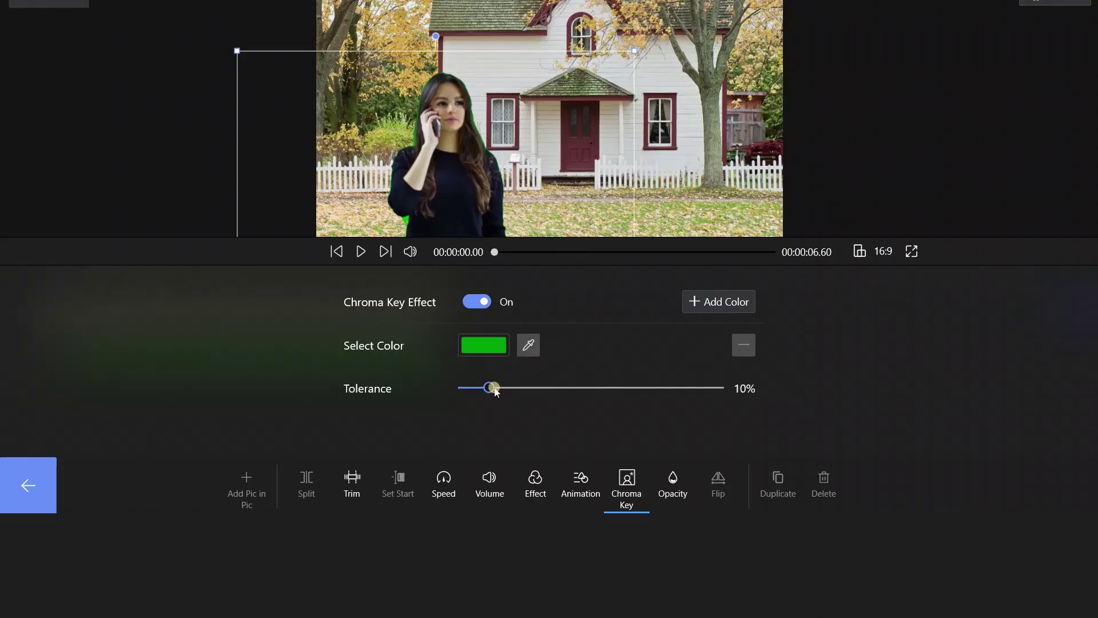
drag(495, 391, 576, 394)
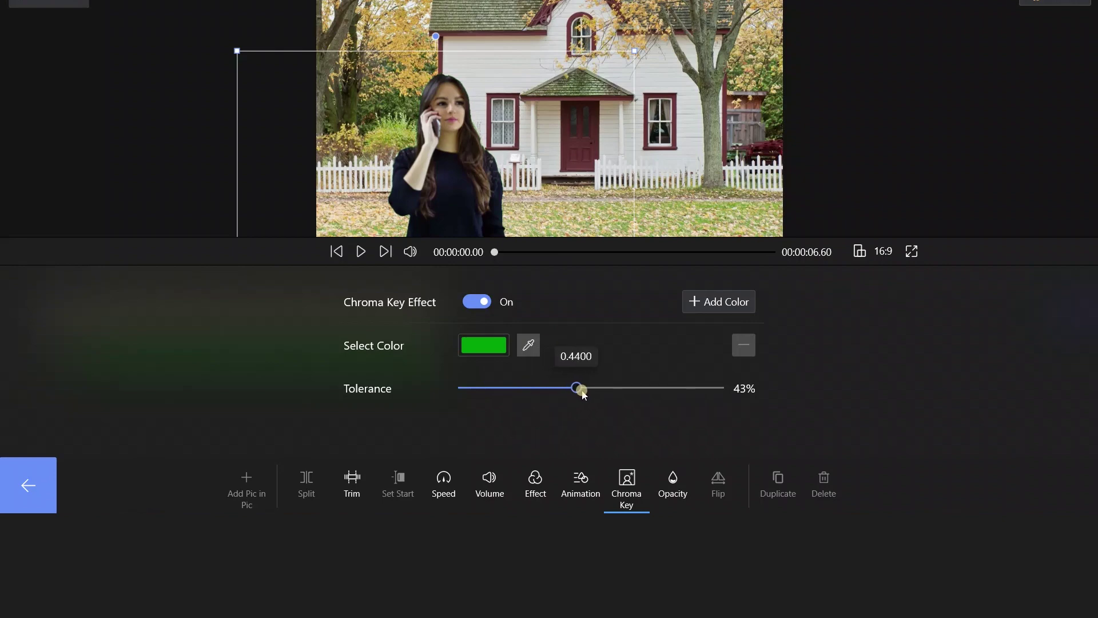
click(56, 486)
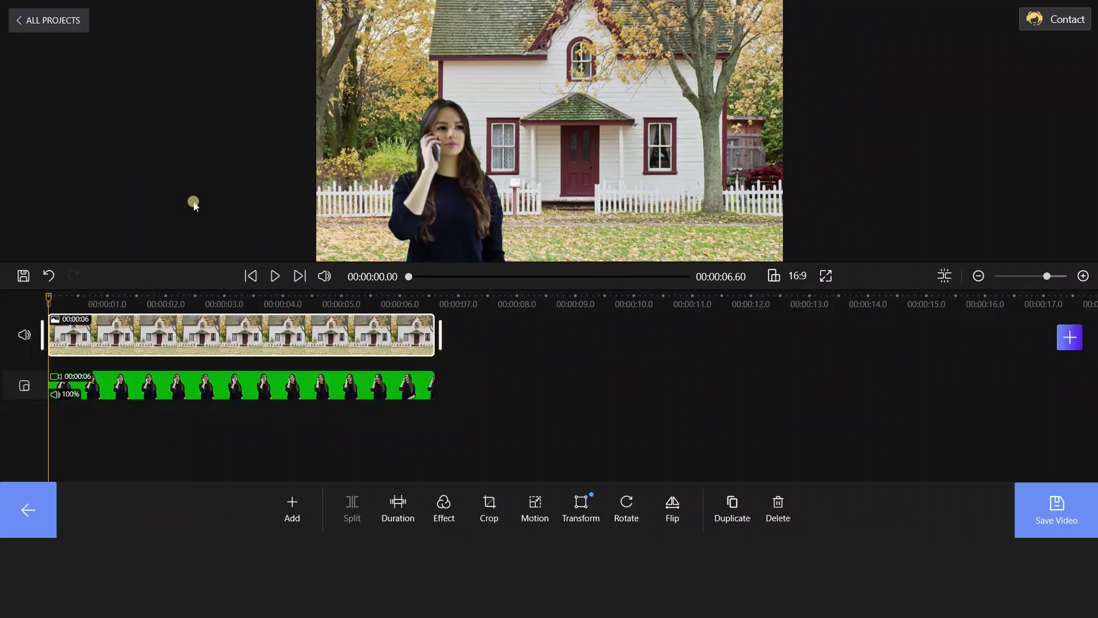
Step: Preview the composite and export it at 1080P, 30 fps
click(277, 276)
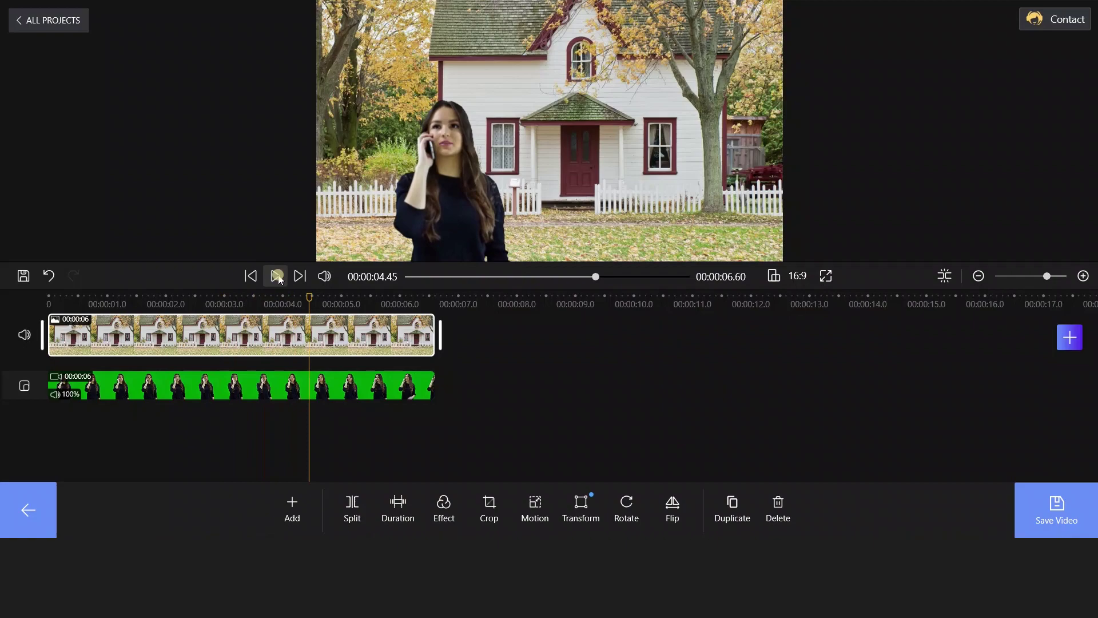
click(1029, 490)
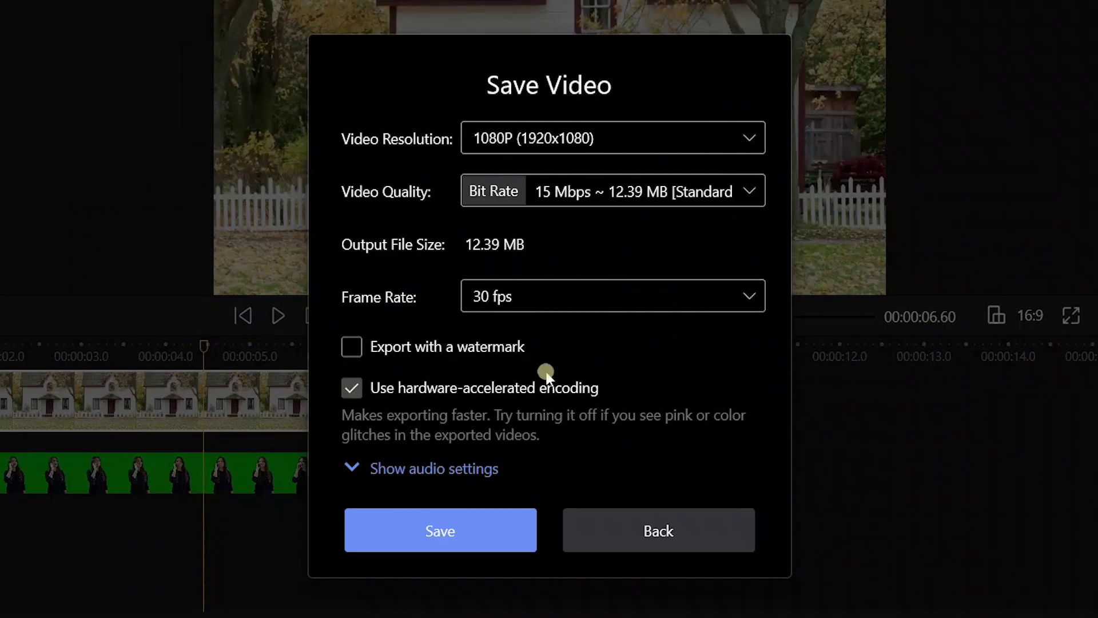
click(449, 534)
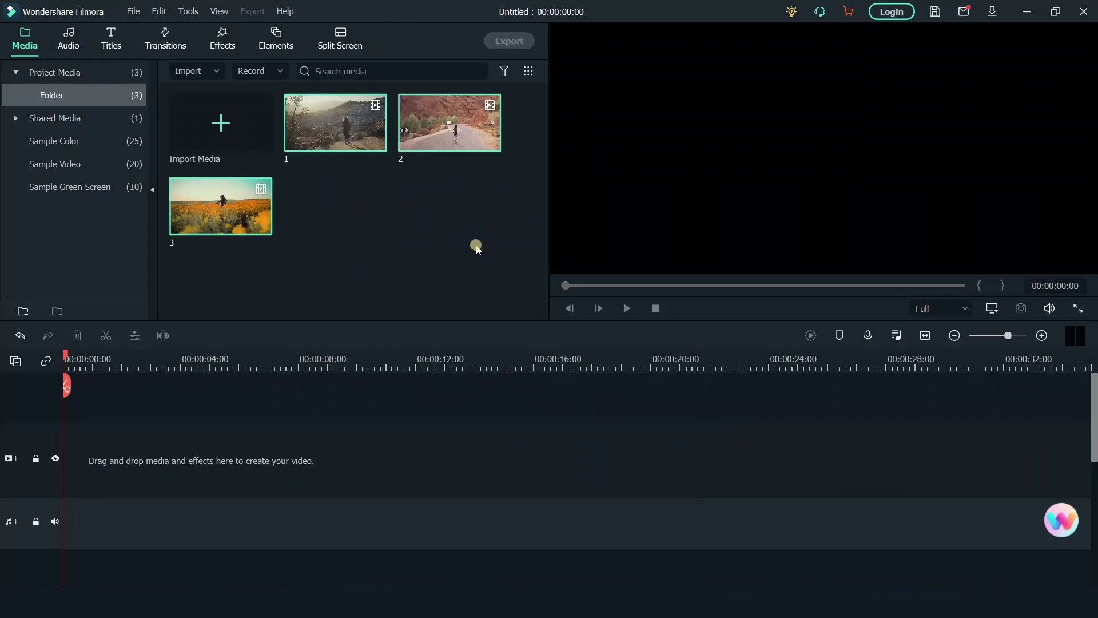
Step: Place all three travel clips together, then browse the Audio, Titles, Transitions, Effects and Media libraries
drag(476, 247, 73, 465)
click(103, 67)
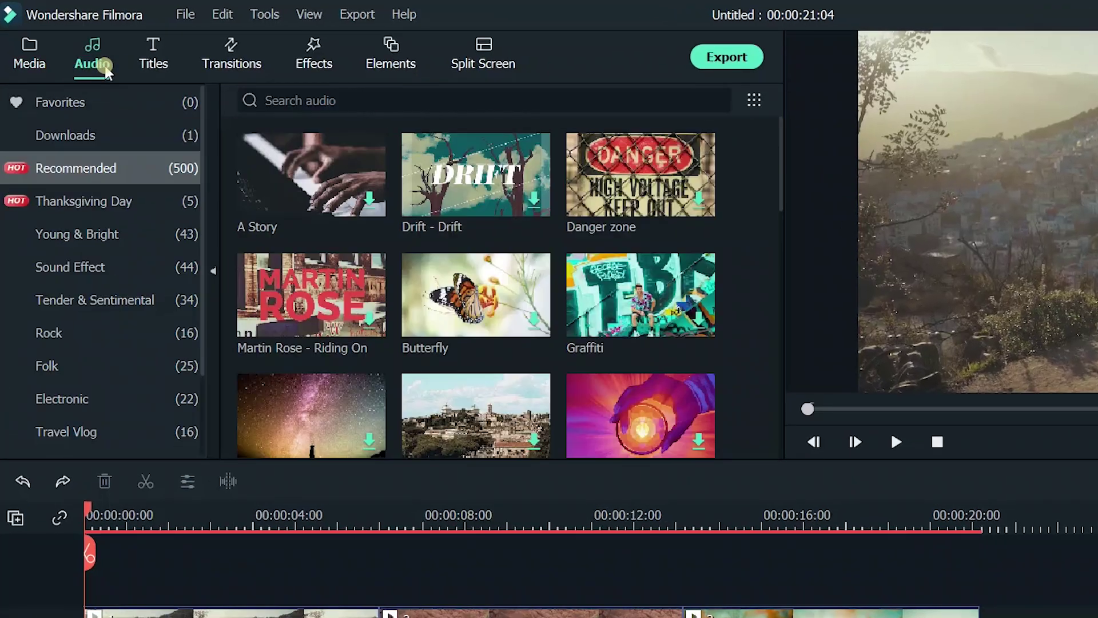
click(148, 67)
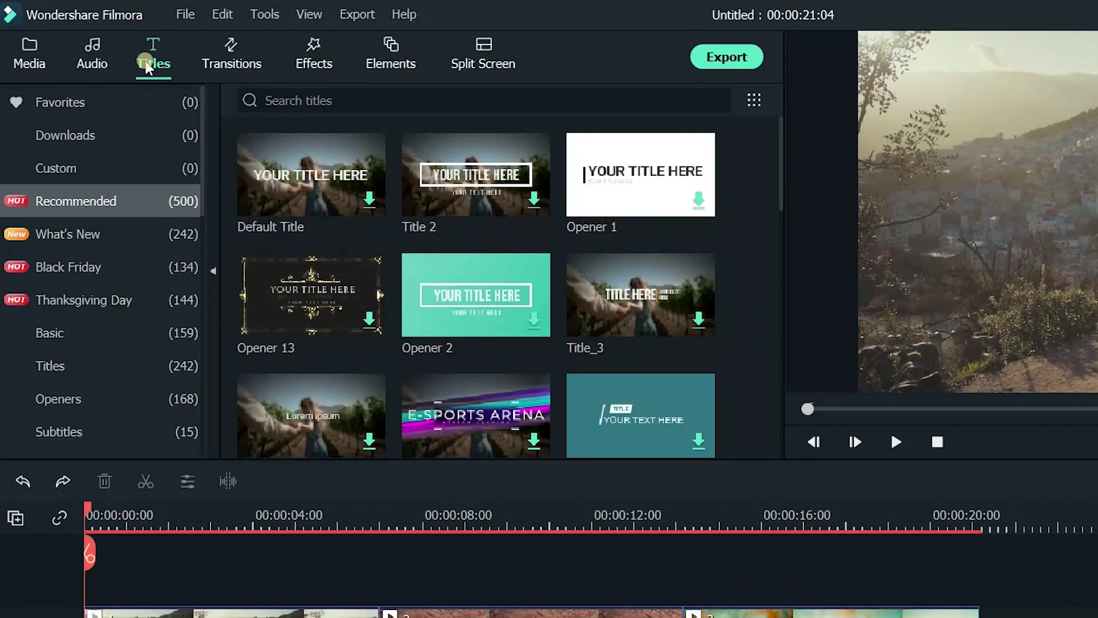
click(229, 57)
click(314, 57)
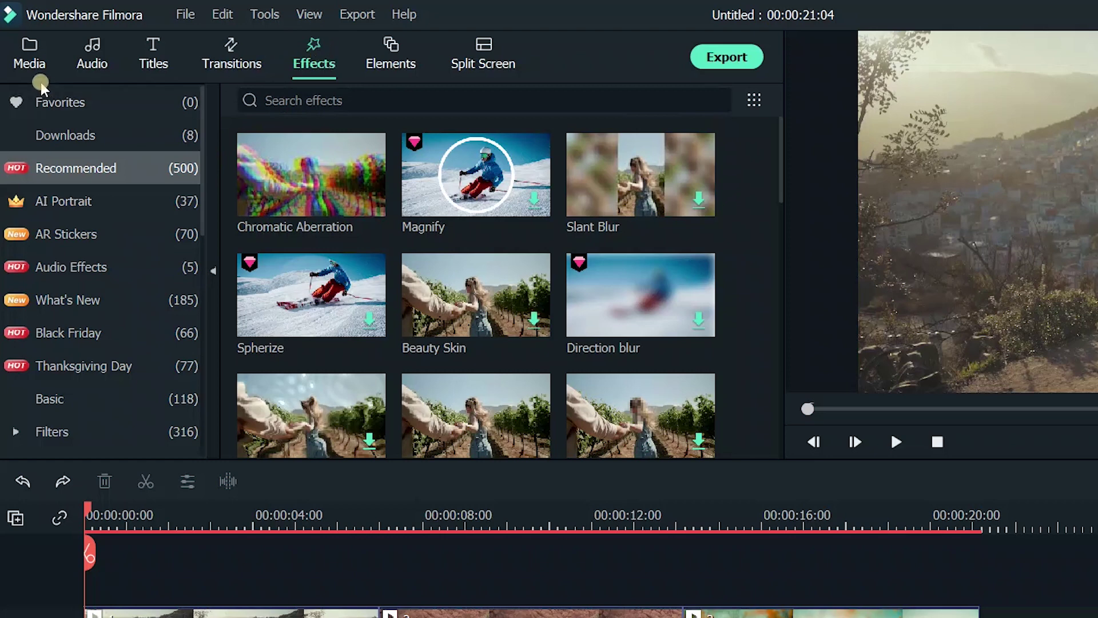
click(28, 69)
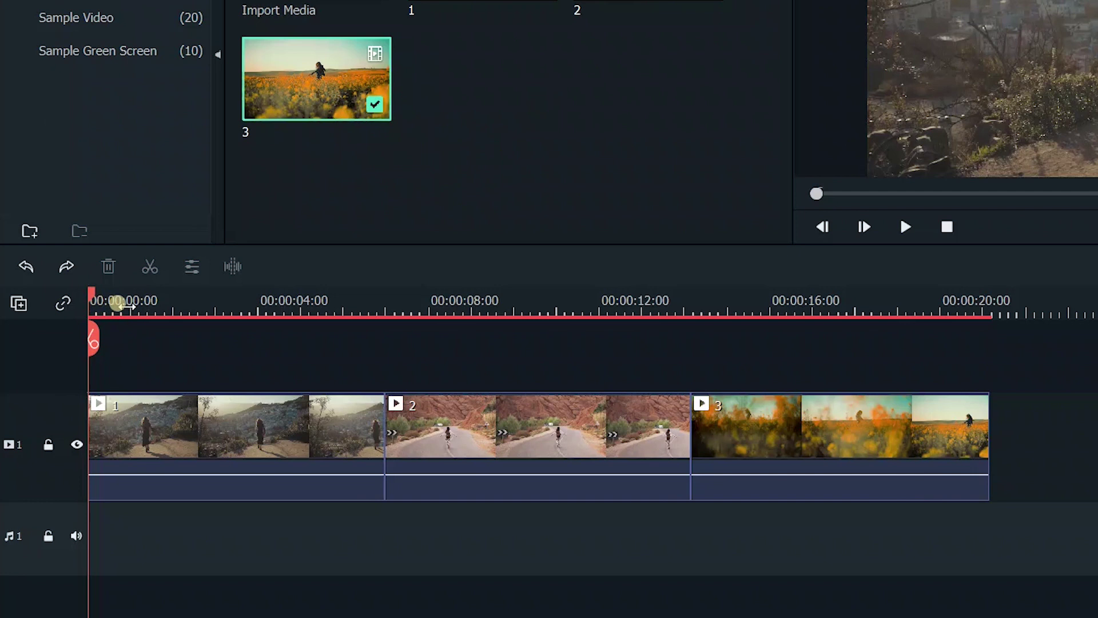
Step: Split the second travel clip at about the 00:00:09 mark on the timeline
scroll(118, 303, up, 3)
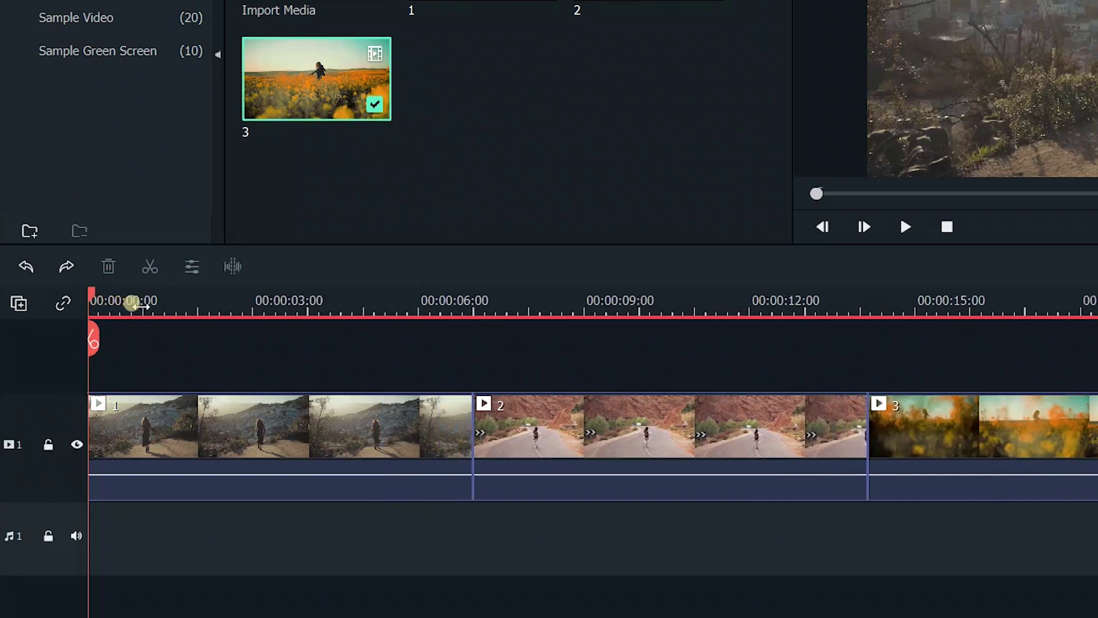
scroll(114, 300, down, 1)
drag(91, 294, 422, 297)
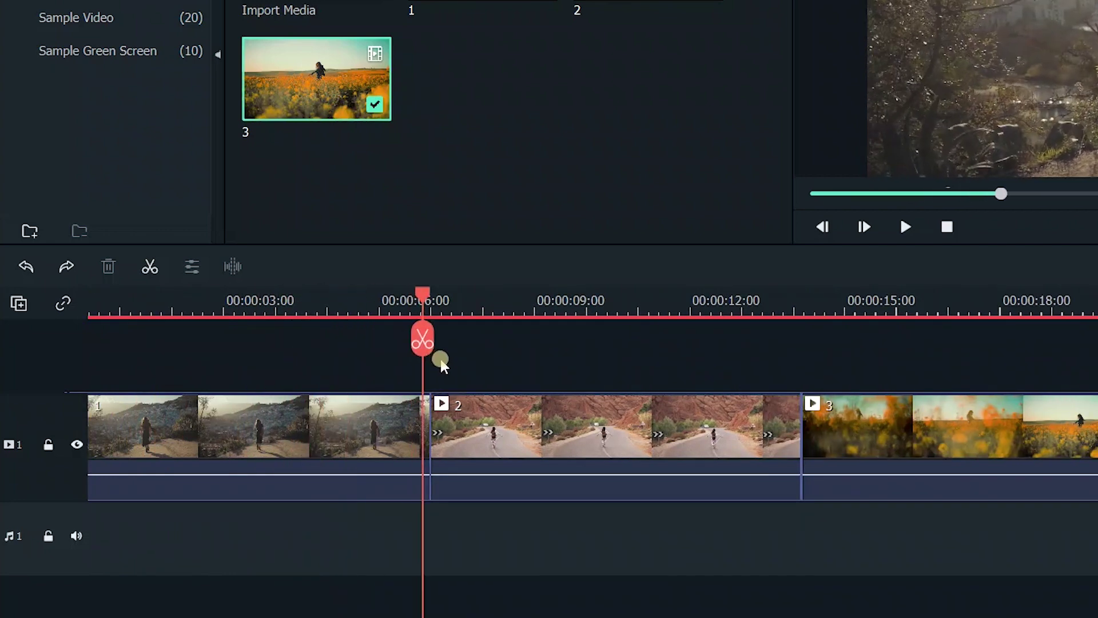
drag(442, 364, 557, 337)
click(557, 339)
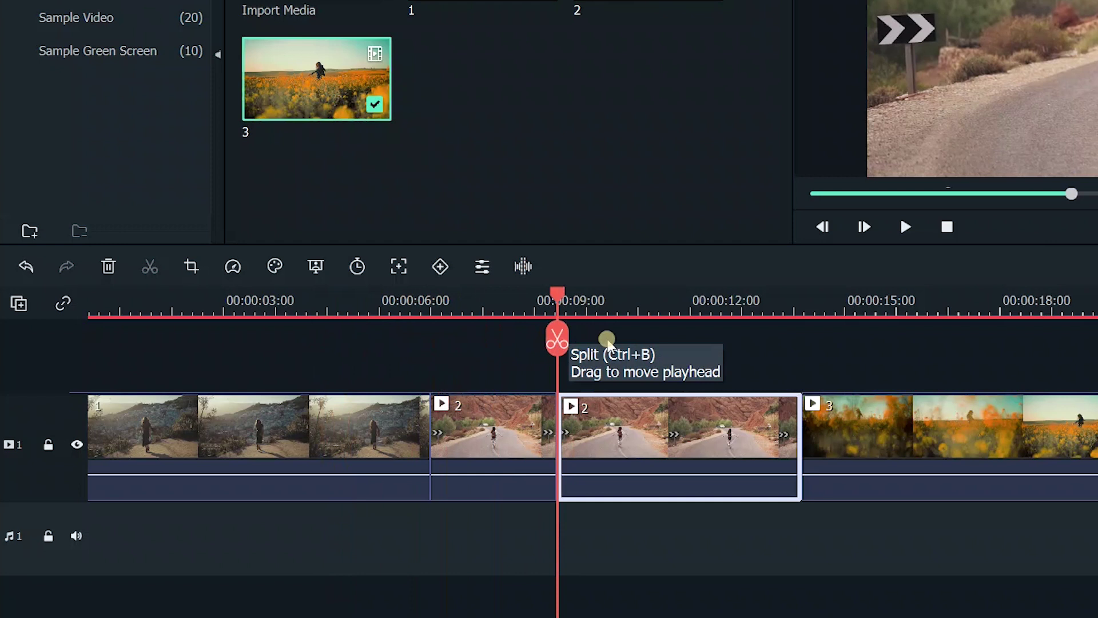
drag(562, 291, 534, 297)
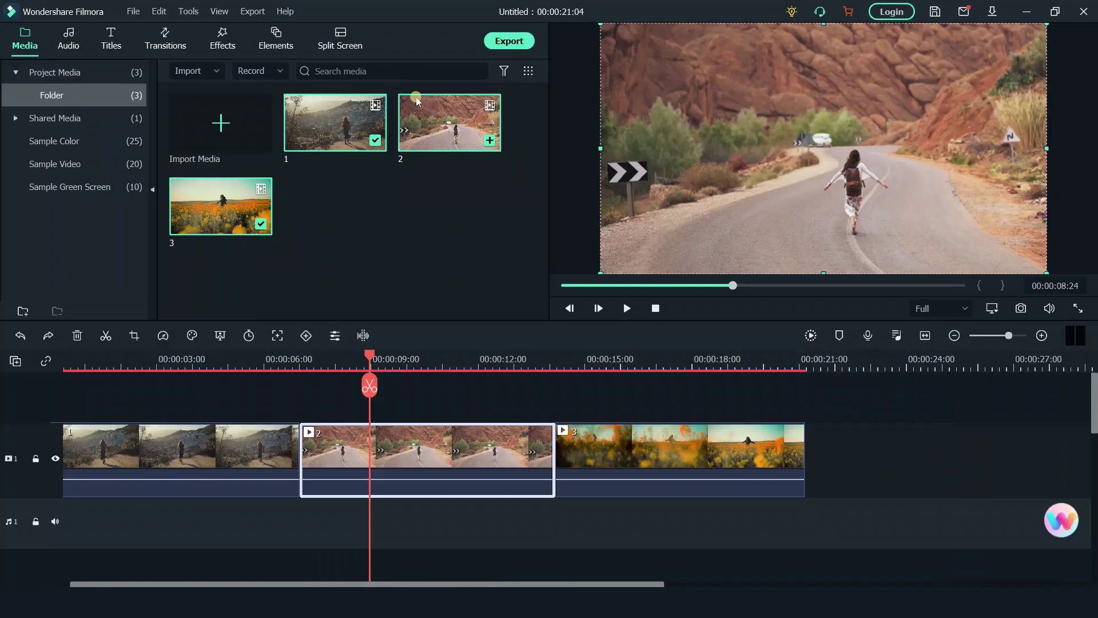
Step: Export the edited travel video, accepting the Filmora free-plan watermark
click(520, 44)
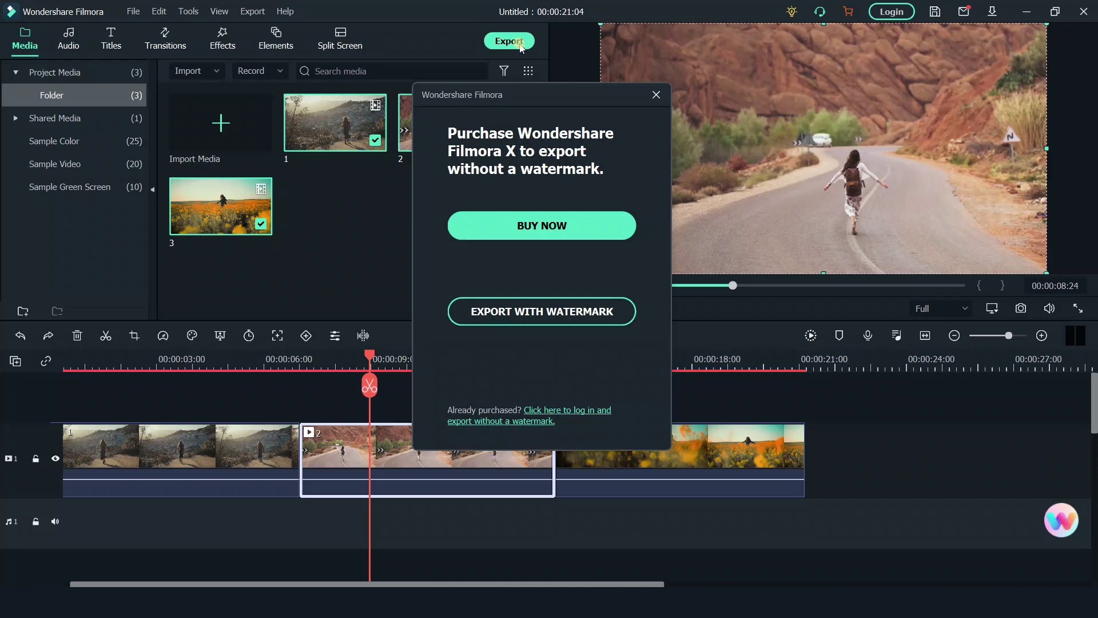
click(581, 318)
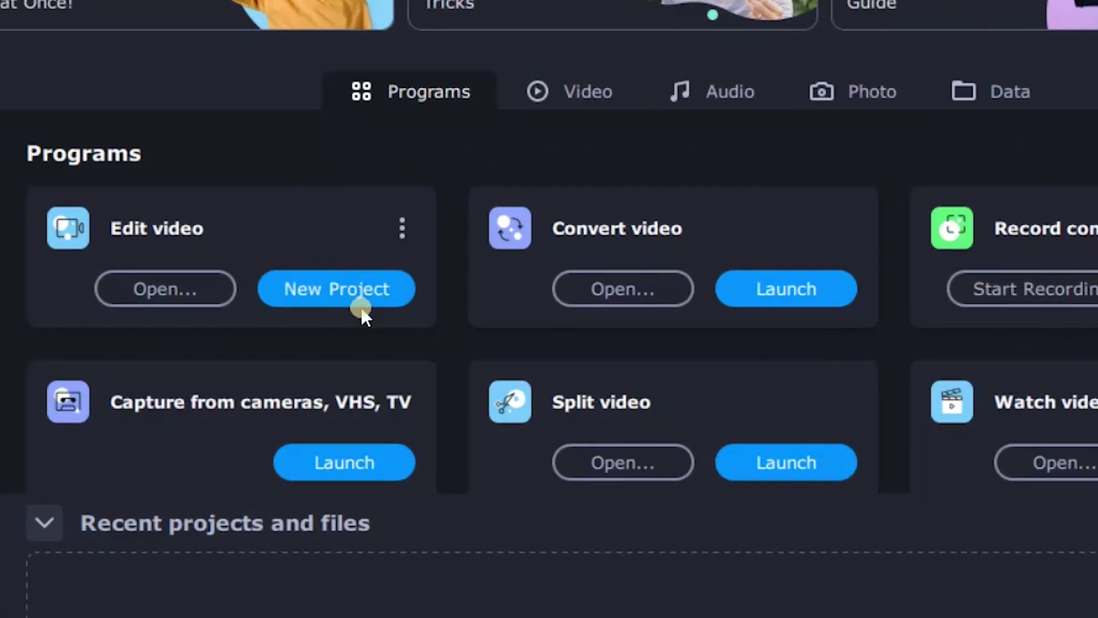
Step: Create a new Movavi project with video.mp4 on the timeline and attempt an export
click(439, 313)
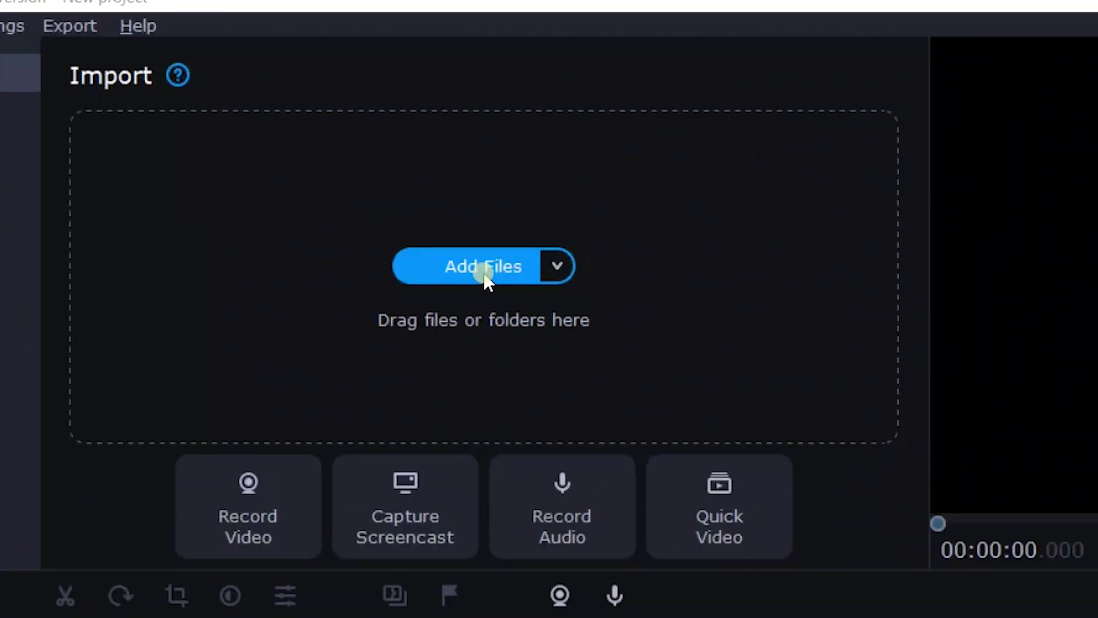
click(408, 157)
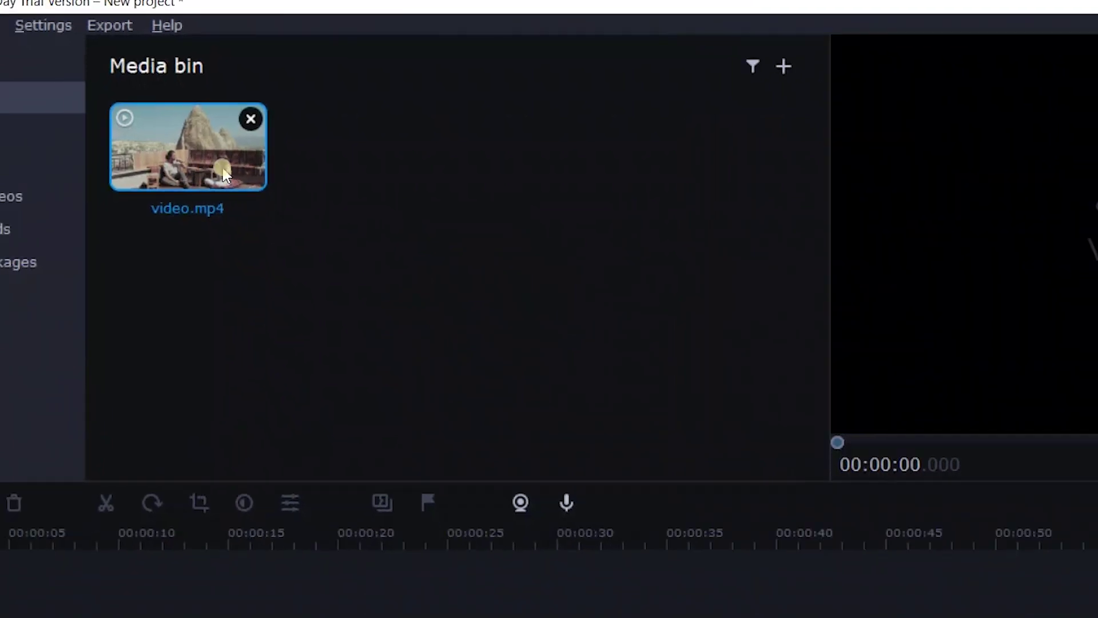
drag(163, 170, 0, 617)
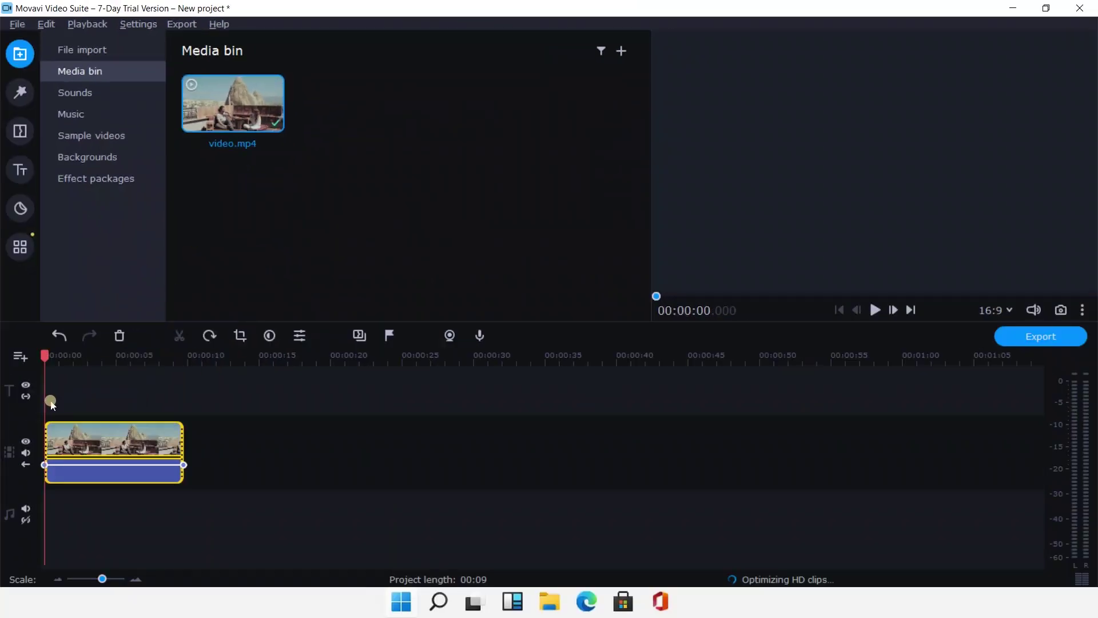
drag(58, 362, 92, 384)
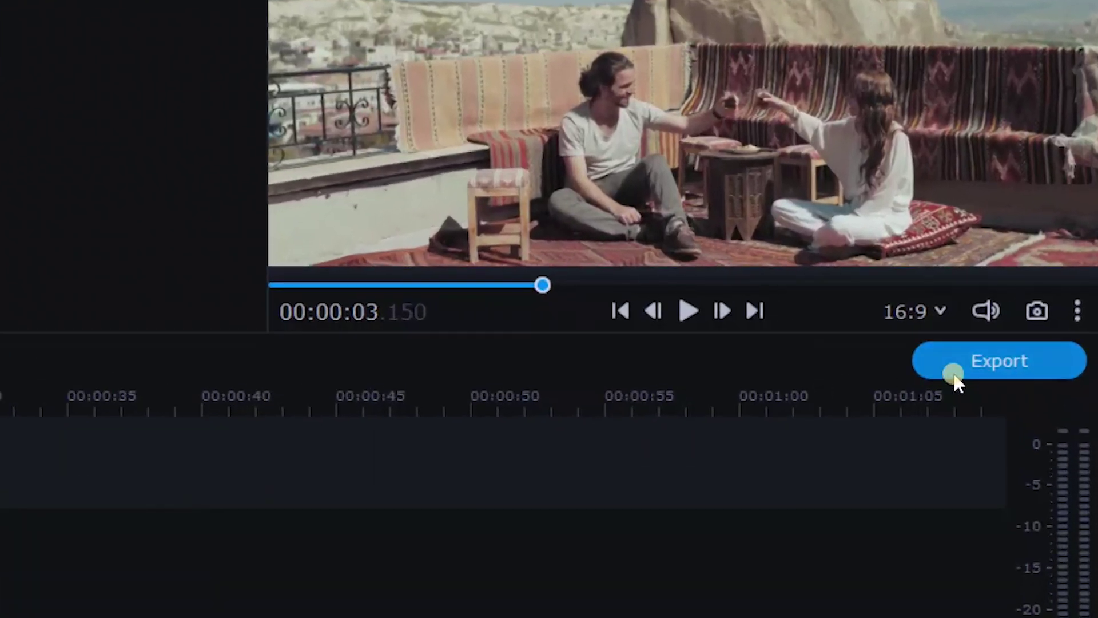
click(1017, 343)
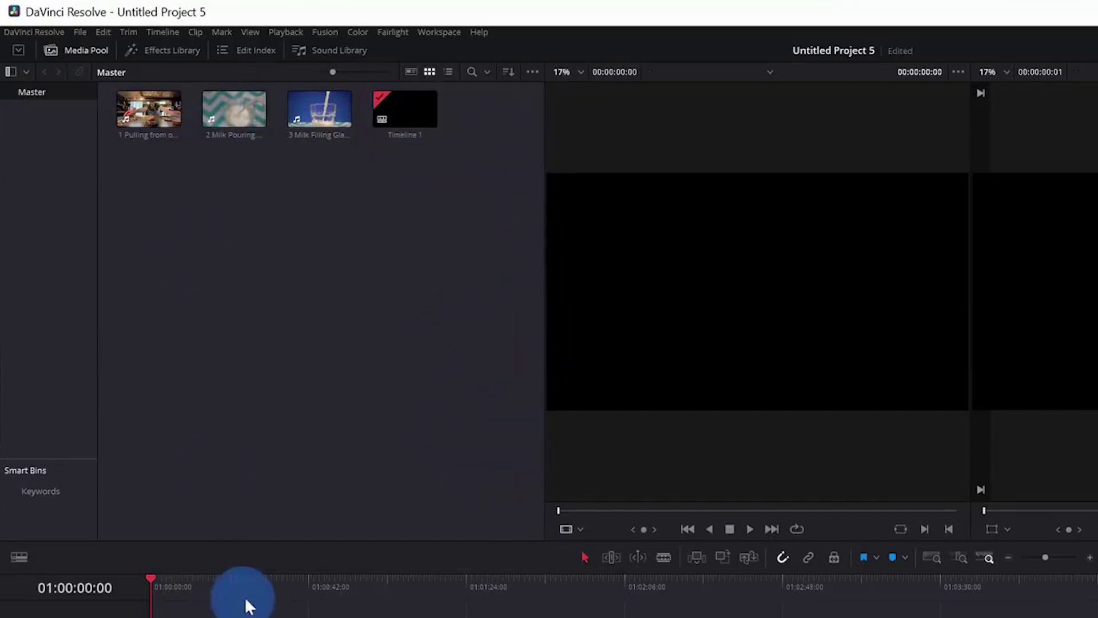
Step: Lay the Pulling from oven clip, then the Milk Pouring clip, onto V1/A1
drag(139, 107, 163, 617)
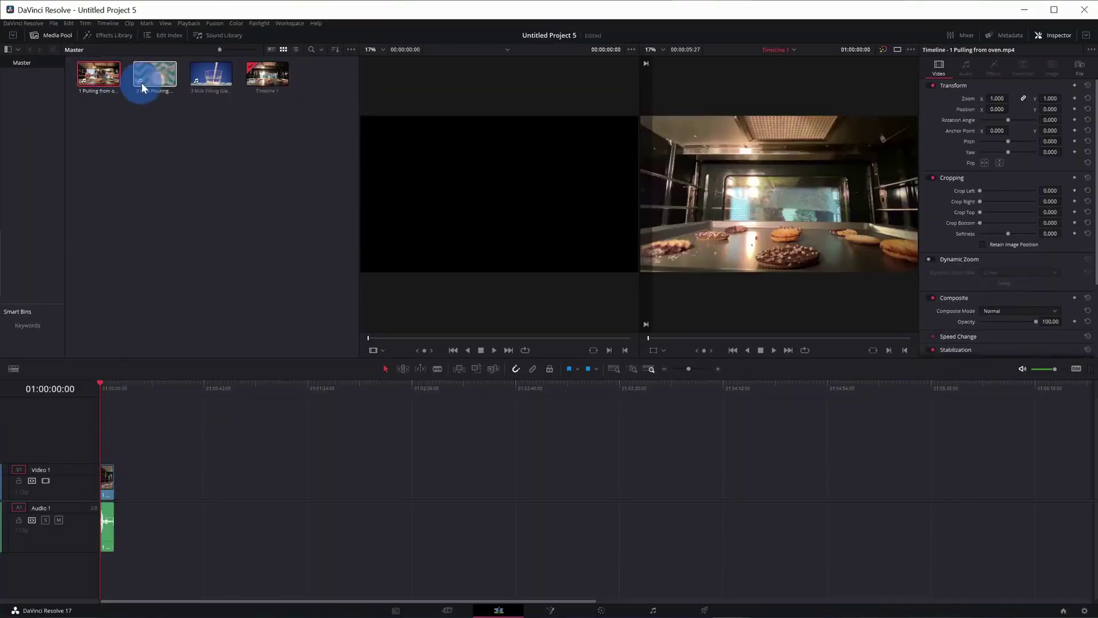
drag(142, 85, 122, 482)
Step: Glance at the Color page, then review 3 Milk Filling Glass.mp4's Inspector video, cropping and composite settings
click(601, 610)
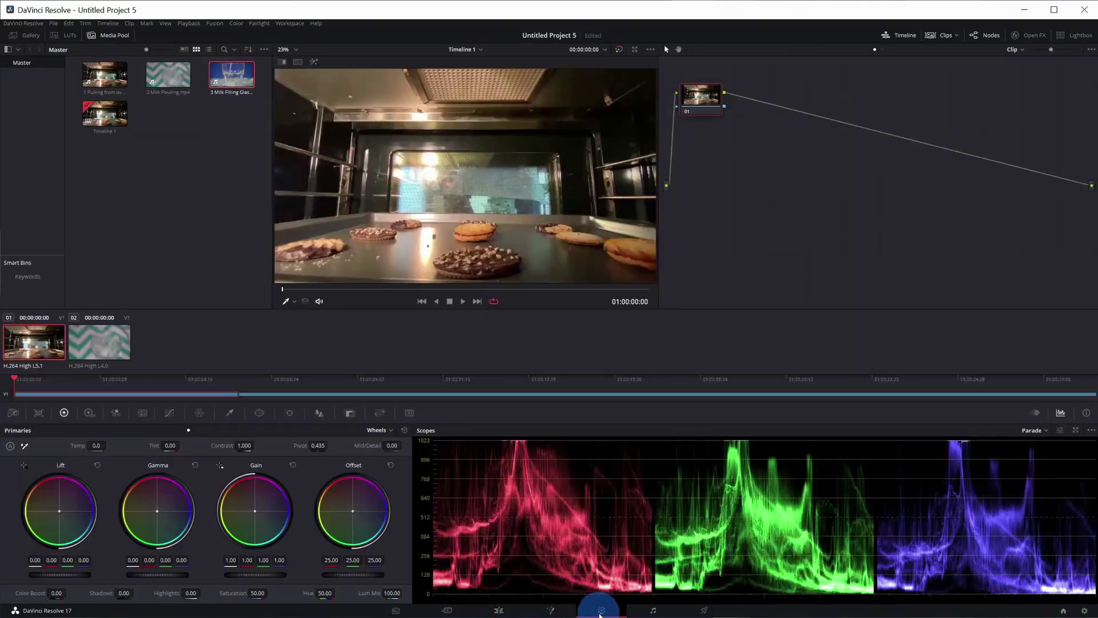
click(166, 390)
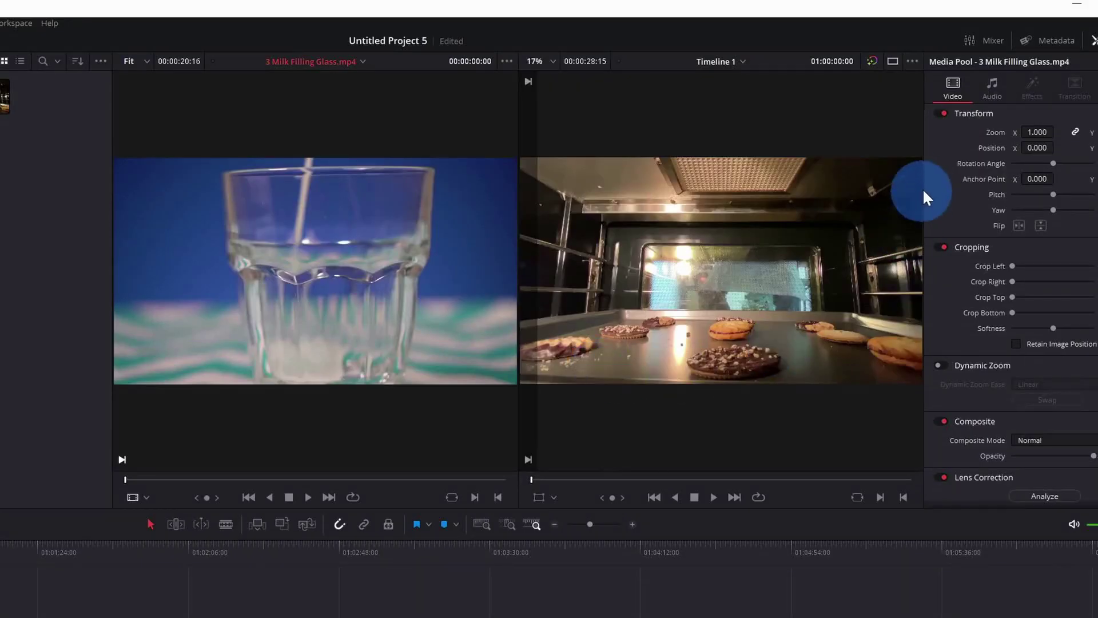
click(960, 98)
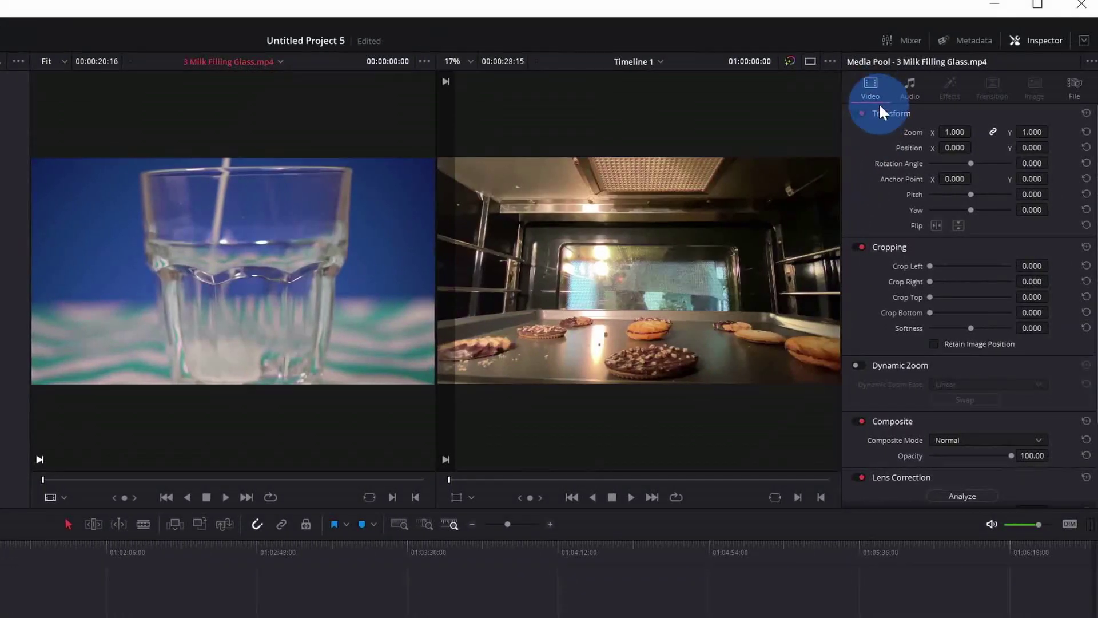
scroll(958, 400, down, 5)
scroll(990, 363, up, 4)
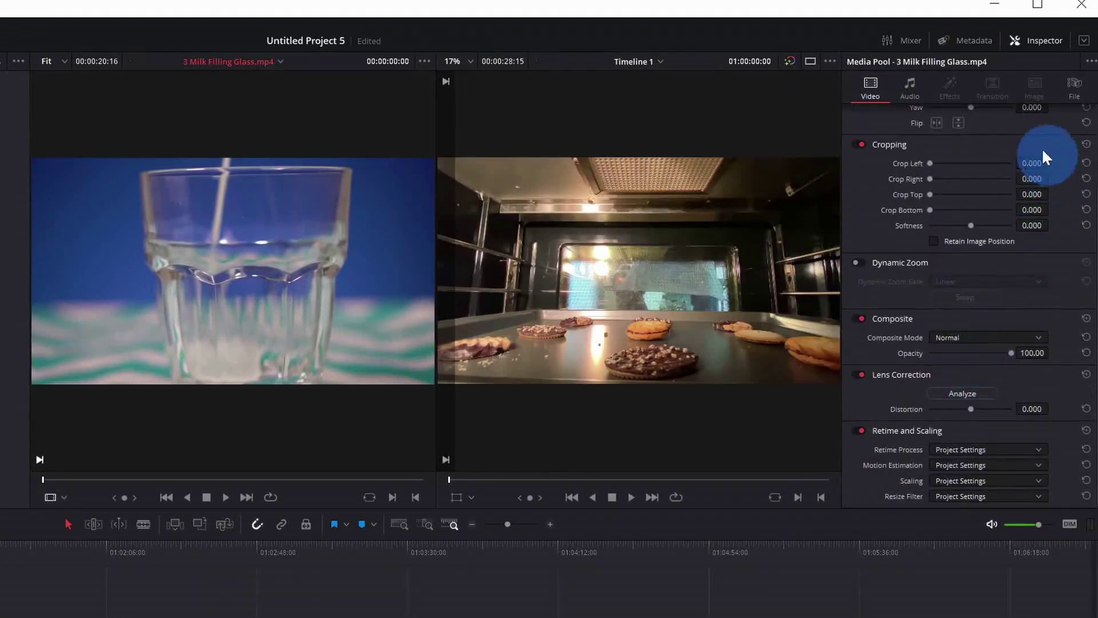